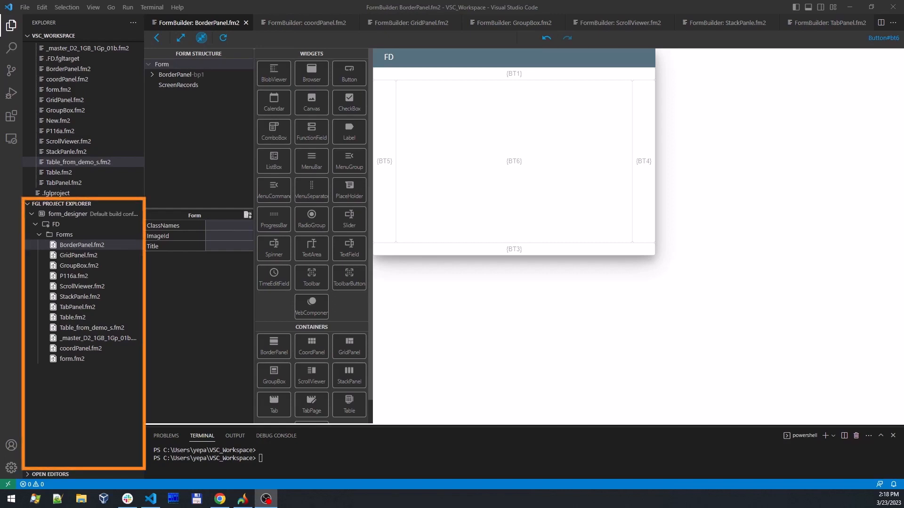
- Place a CheckBox in the BorderPanel's Center region, replacing the button there
right_click(117, 242)
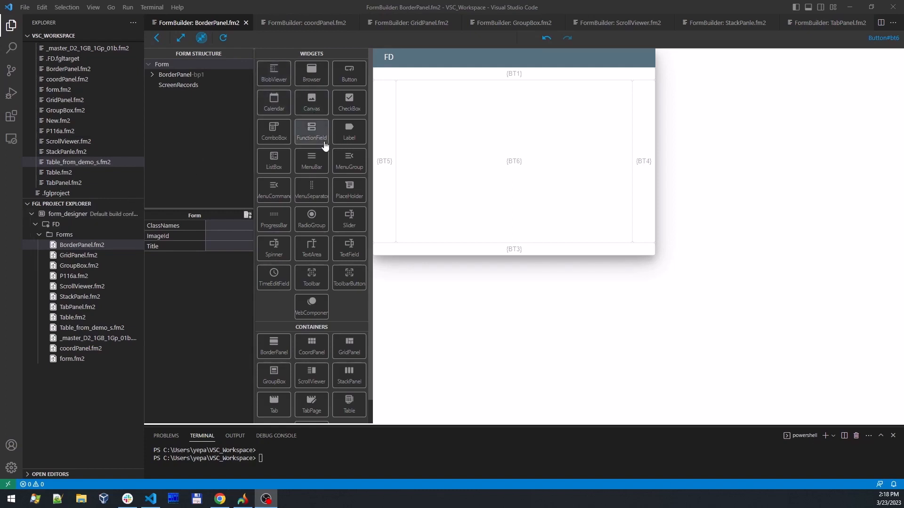
left_click_drag(345, 107, 476, 141)
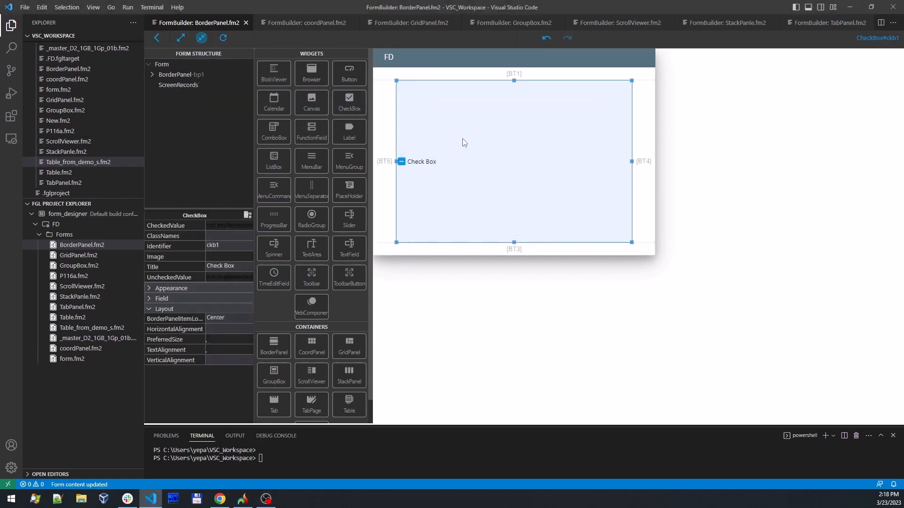
- Set the HorizontalAlignment of the BorderPanel's Left button, bt5, to Right
left_click(156, 77)
left_click(182, 105)
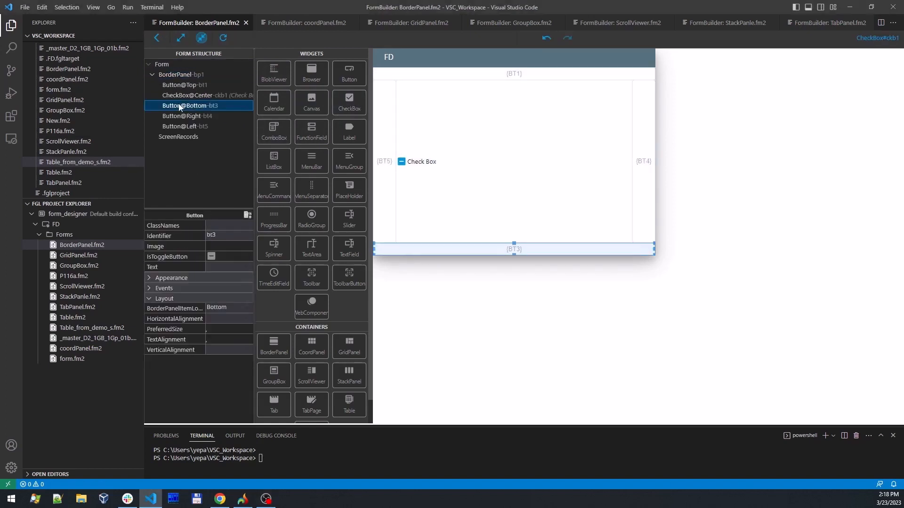
left_click(183, 116)
left_click(185, 127)
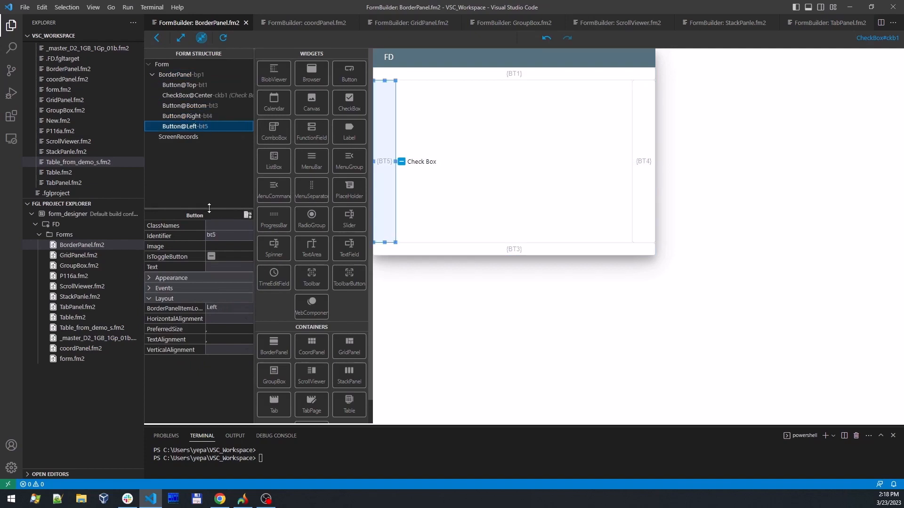
left_click_drag(209, 209, 219, 189)
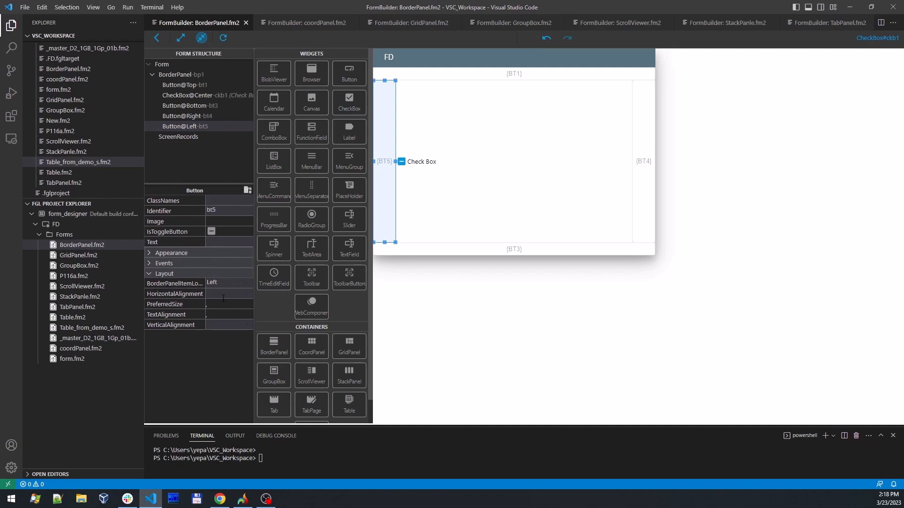
left_click(244, 295)
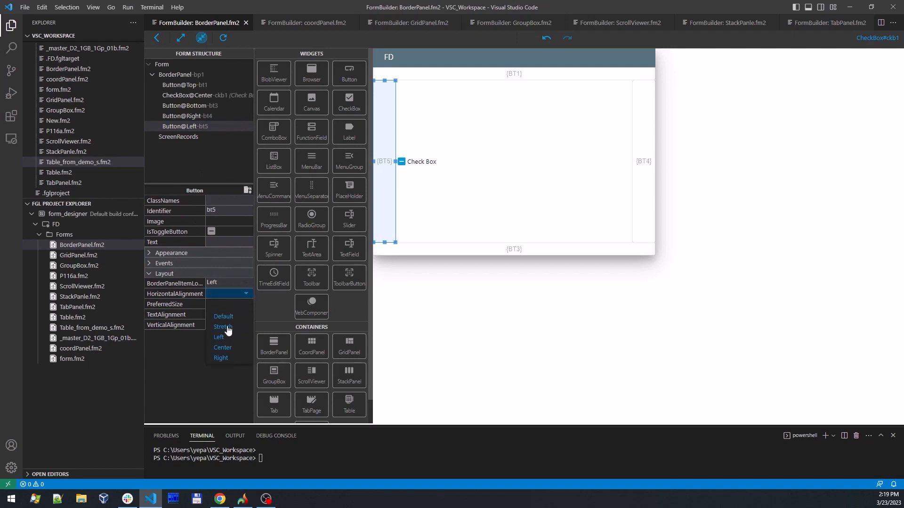
left_click(227, 358)
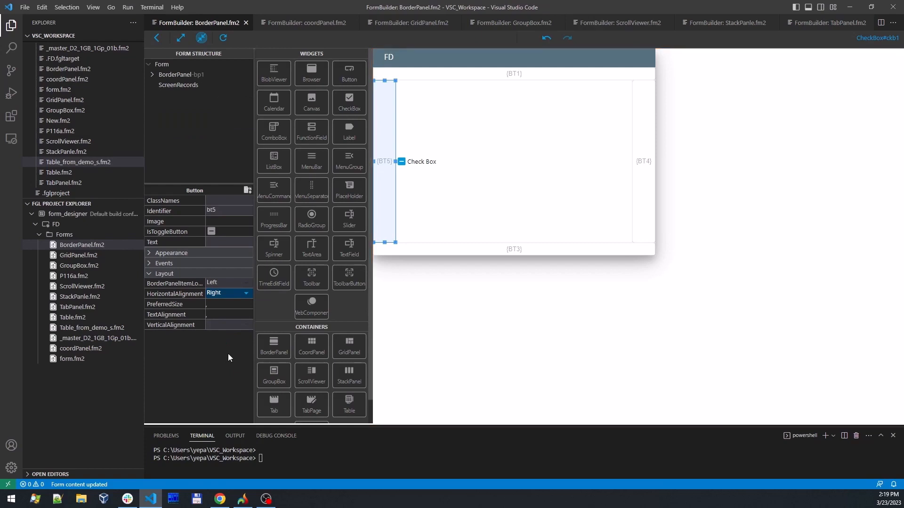
- Examine the BorderPanel's child widgets and their layout properties through the form structure and canvas, and look over the available widgets and containers
left_click(154, 75)
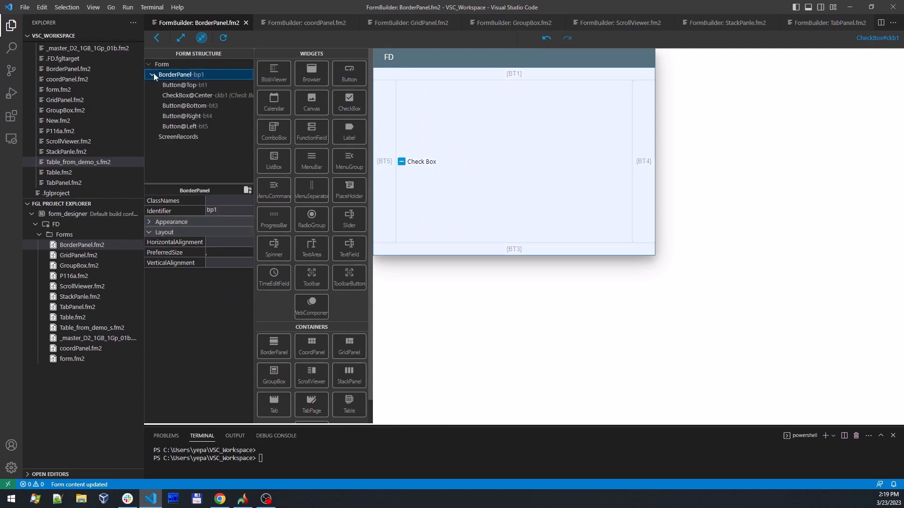
left_click(187, 107)
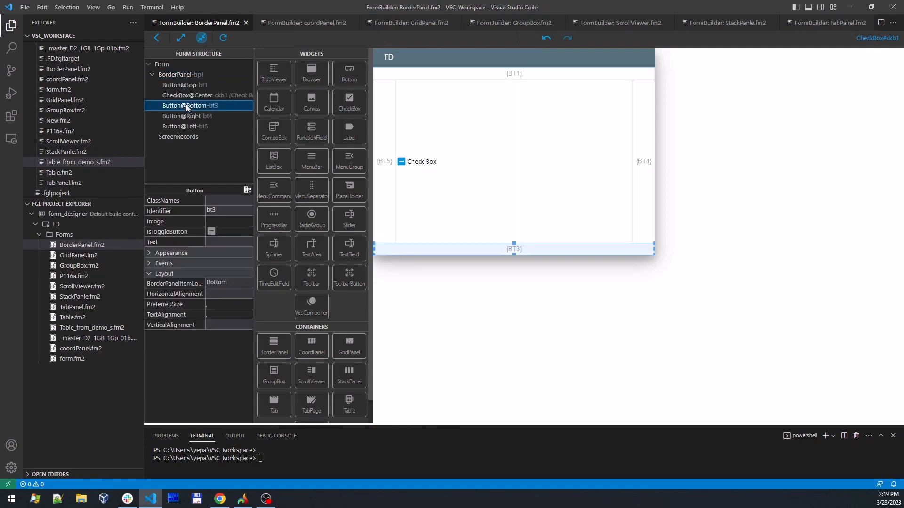
left_click(188, 126)
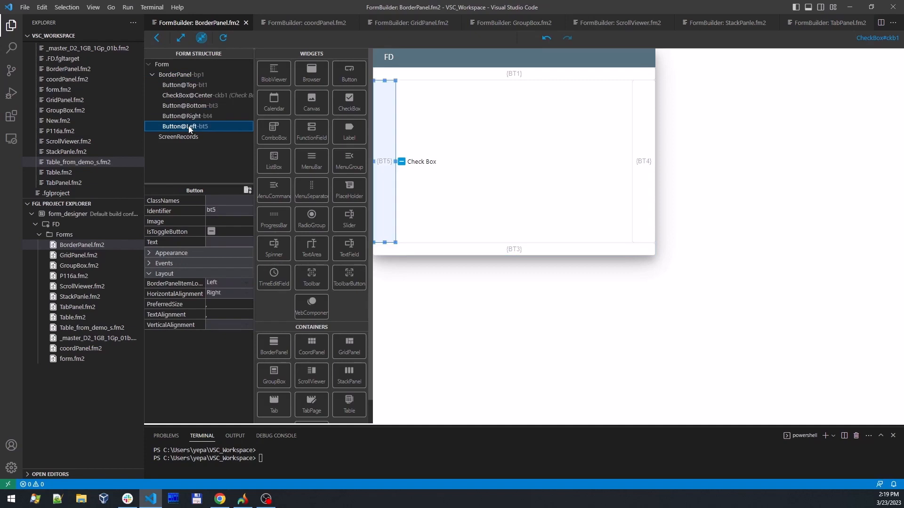
left_click(194, 108)
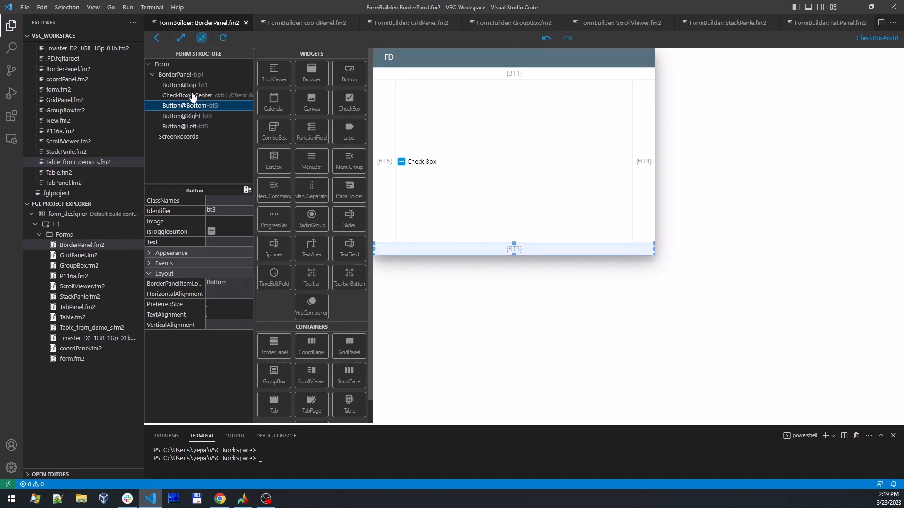
left_click(192, 95)
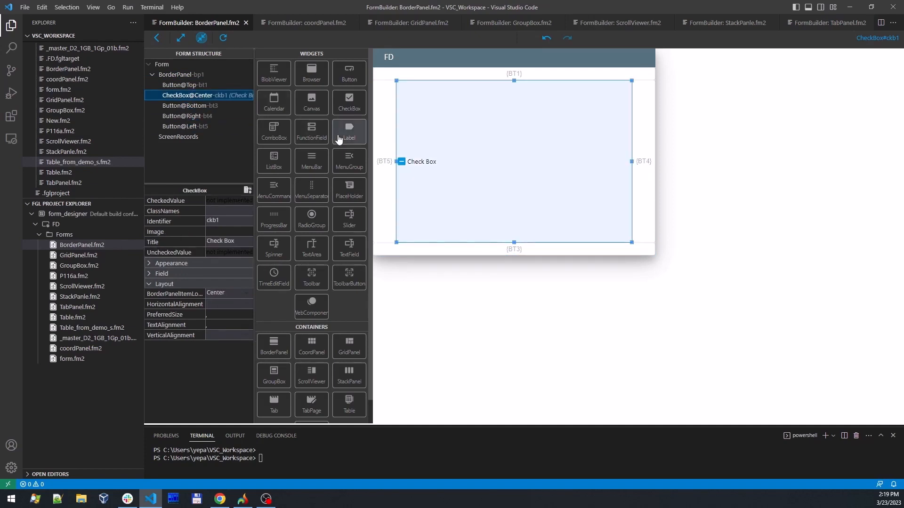
left_click(383, 161)
left_click(464, 77)
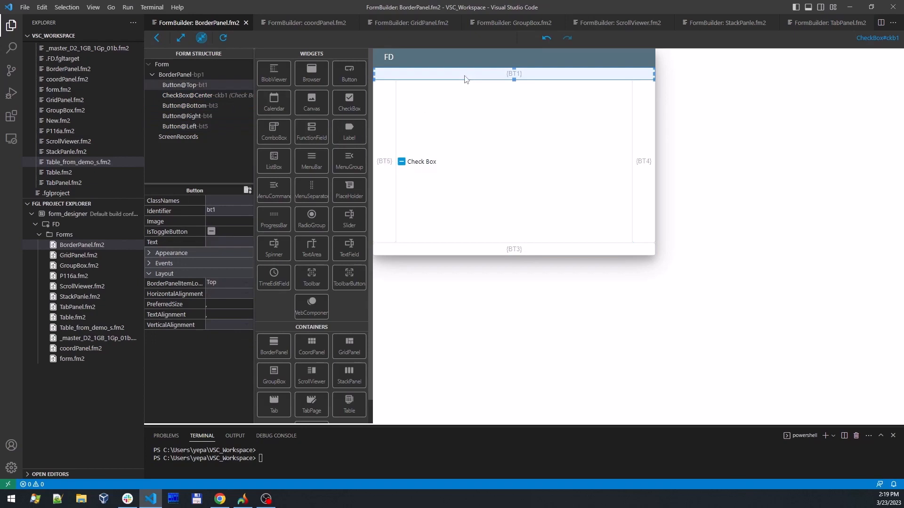
left_click(638, 150)
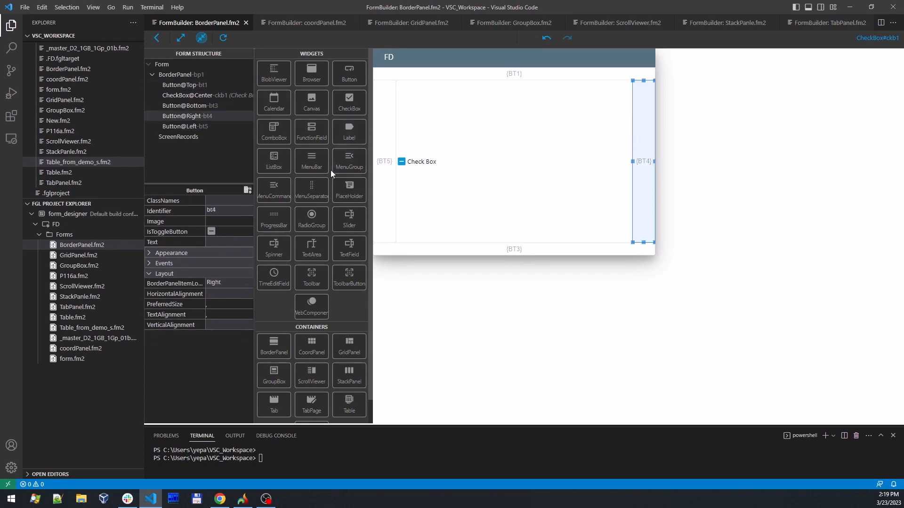
scroll(322, 212, "down", 1)
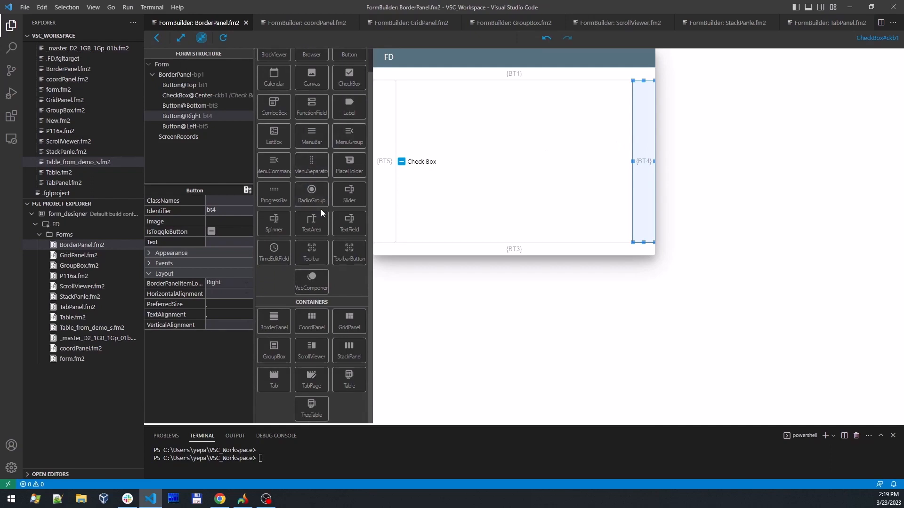
left_click(461, 141)
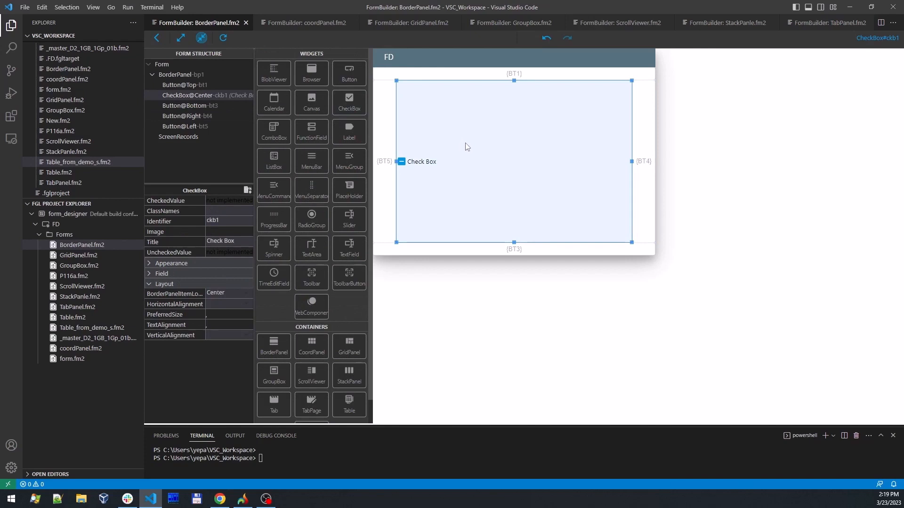
- Rearrange the BorderPanel by moving the check box to Top and the Left button to Center, and place a new Button in Left
left_click_drag(476, 153, 491, 84)
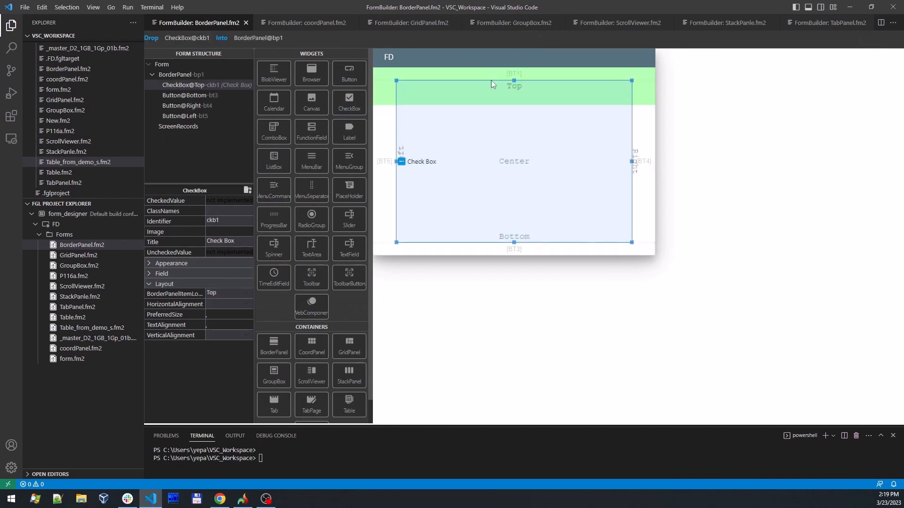
left_click_drag(388, 154, 492, 153)
left_click_drag(341, 77, 390, 166)
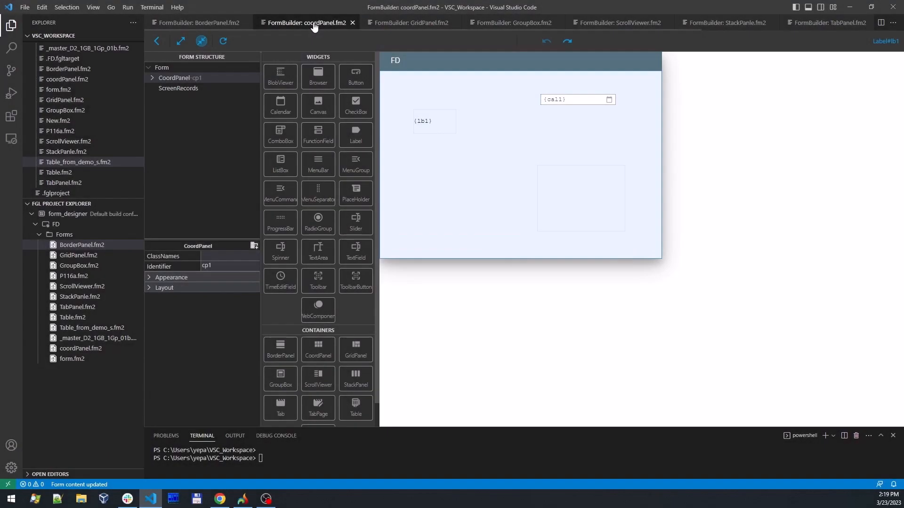
- In coordPanel.fm2, add a Label about 167 by 107 in size to the CoordPanel at about 100,197, beside the GridPanel
left_click(153, 79)
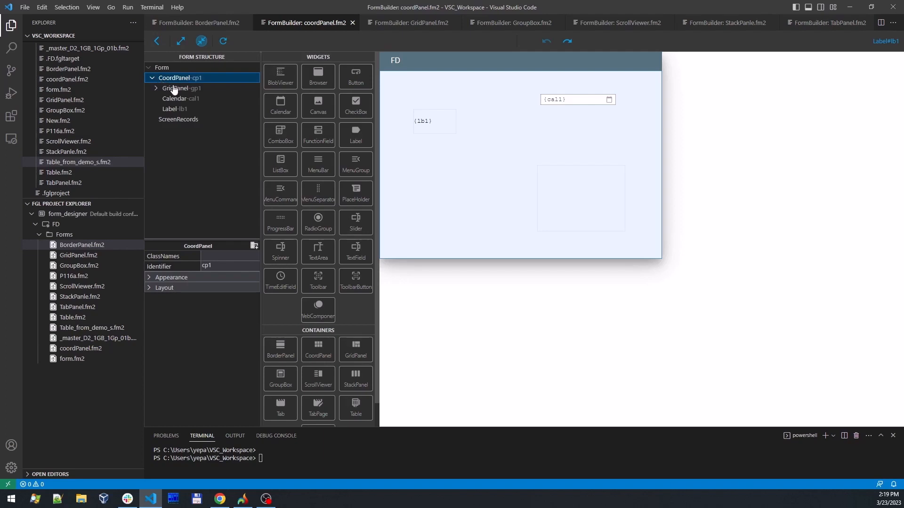
left_click(173, 89)
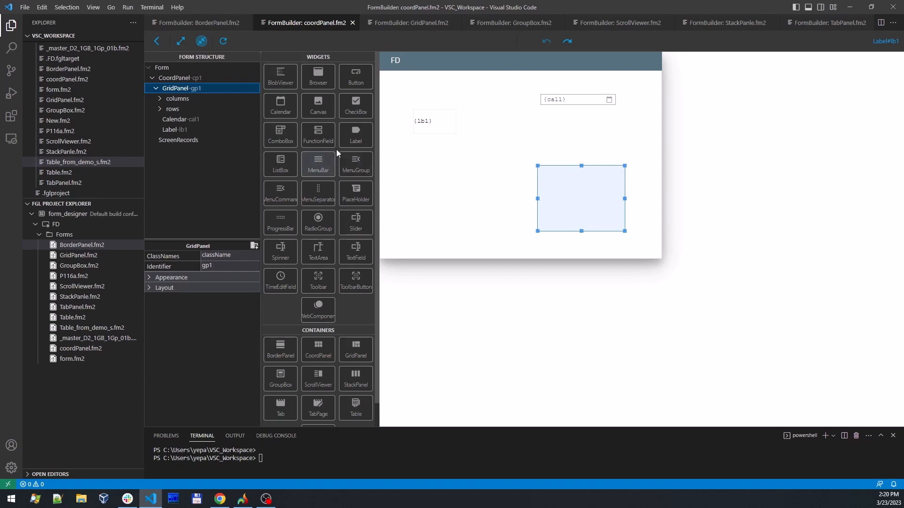
left_click_drag(356, 137, 504, 213)
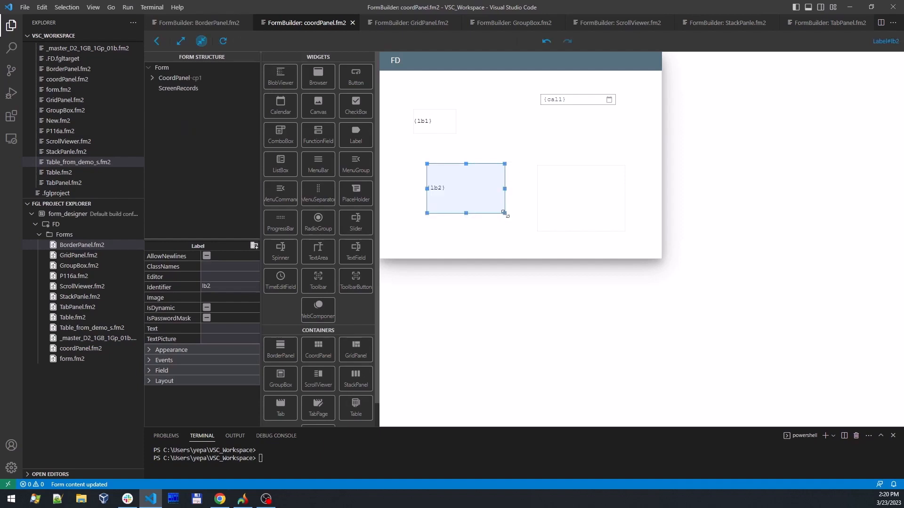
- Set the new label's PreferredSize to a width of 100 and a height of 100
left_click(172, 382)
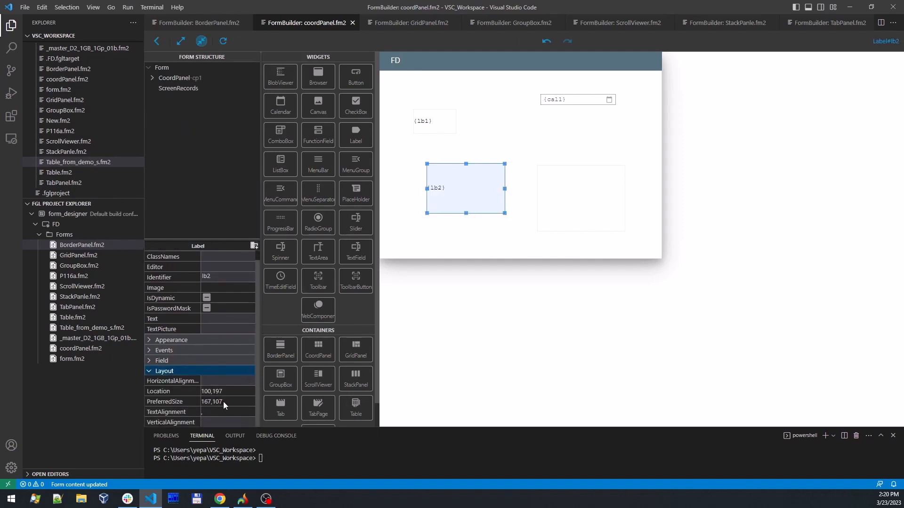
left_click(222, 402)
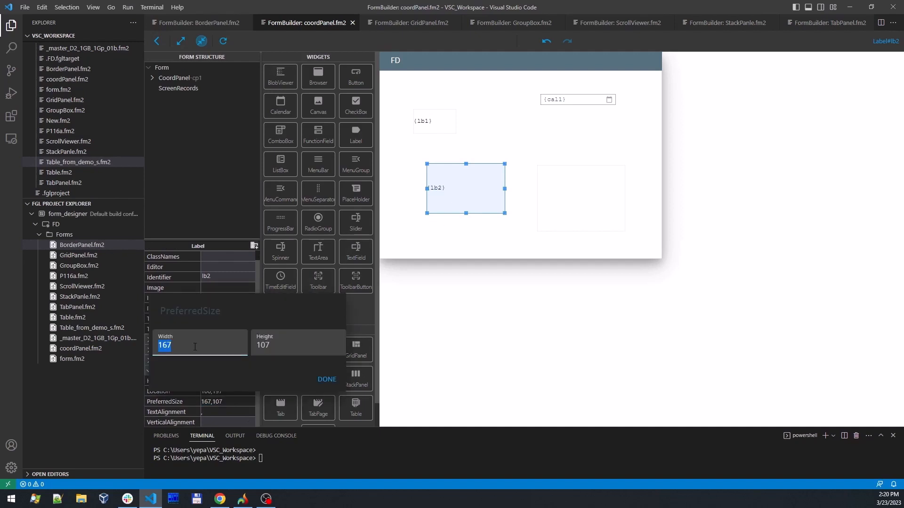
type("100")
key("Tab")
type("100")
key("Return")
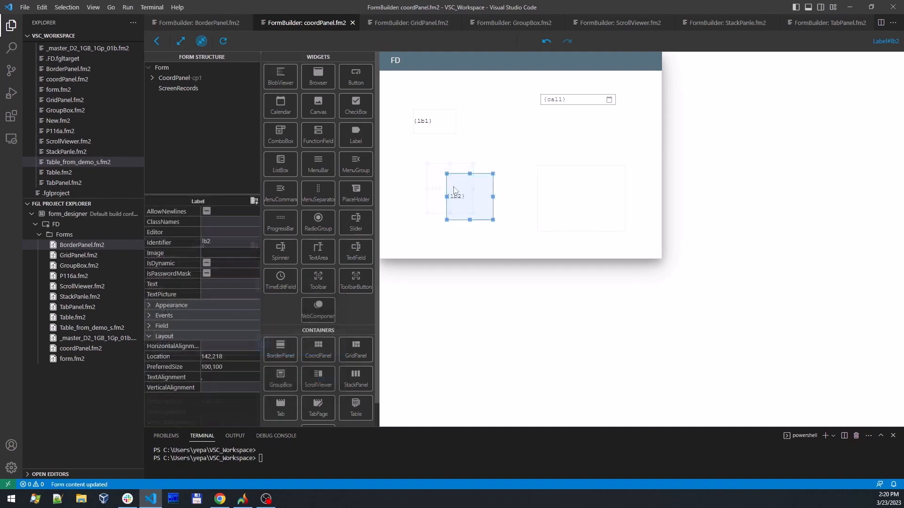
- Move label lb2 into the nested GridPanel and back out onto the CoordPanel at about 186,175
left_click_drag(455, 196, 555, 184)
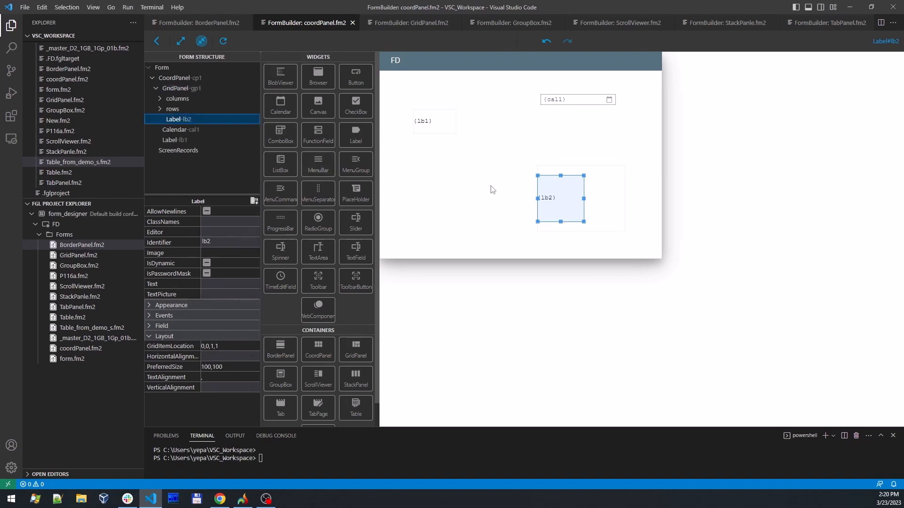
left_click_drag(554, 192, 467, 154)
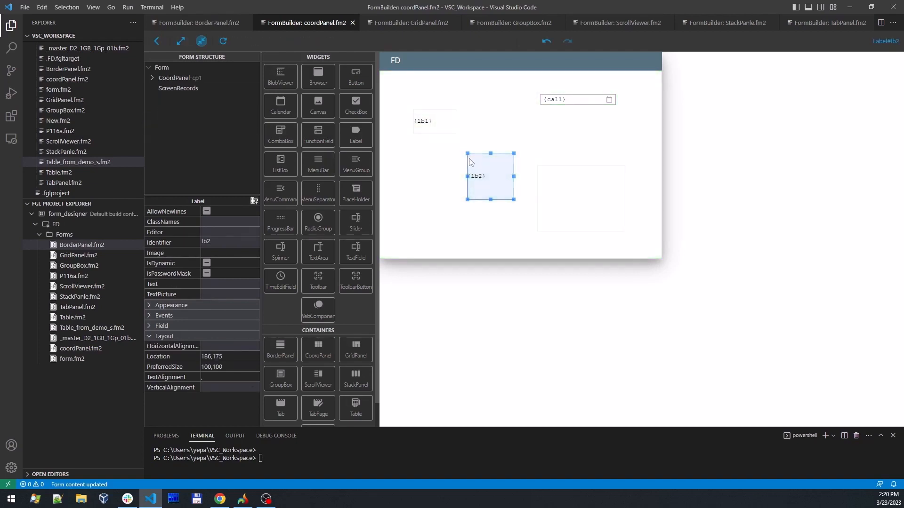
- Move label lb2 under GridPanel gp1 within the form structure tree
left_click(163, 79)
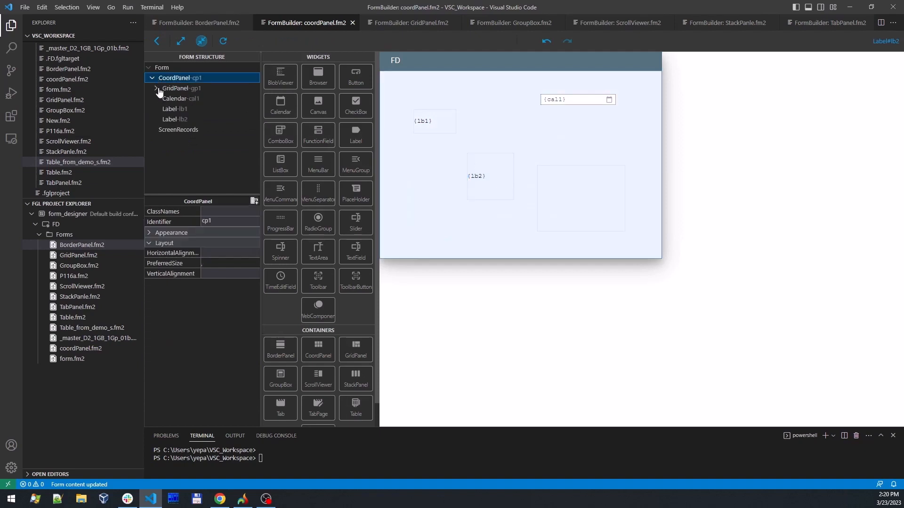
left_click(180, 120)
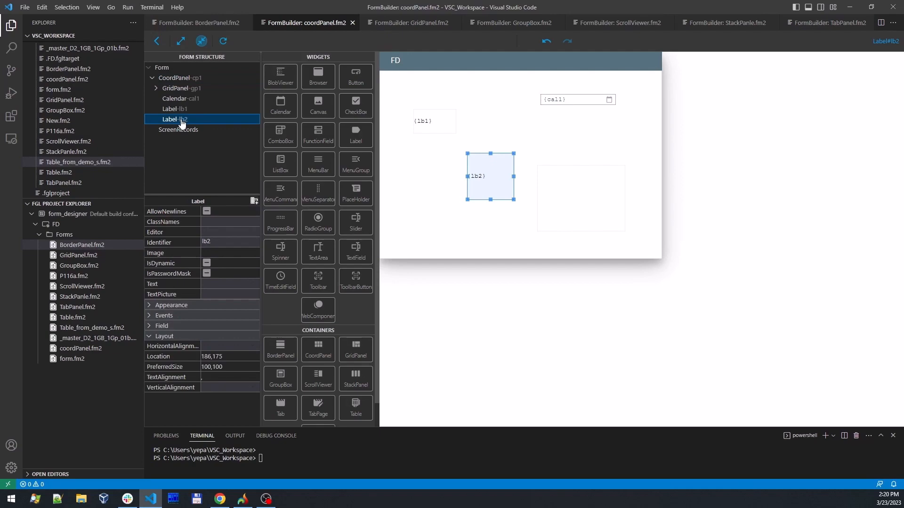
left_click_drag(181, 121, 173, 88)
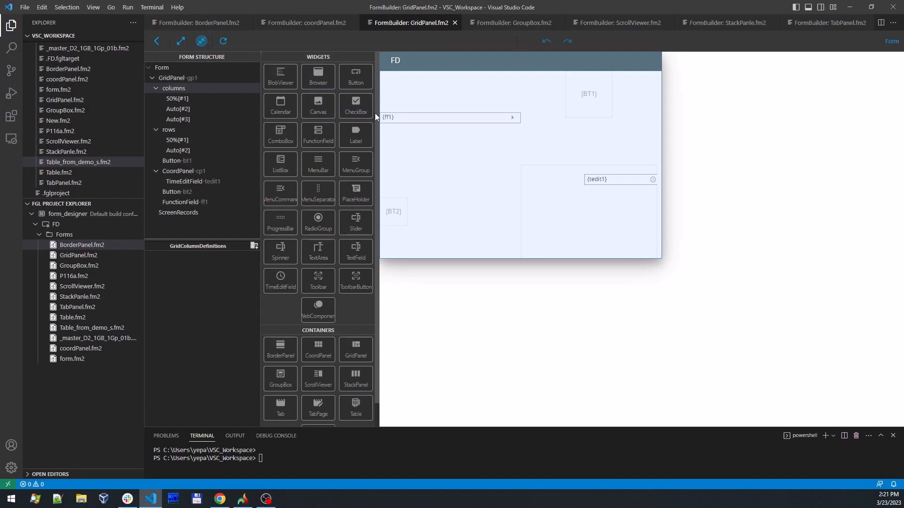
- In GridPanel.fm2, place a CheckBox in the grid cell of button BT1, replacing that button
left_click(423, 120)
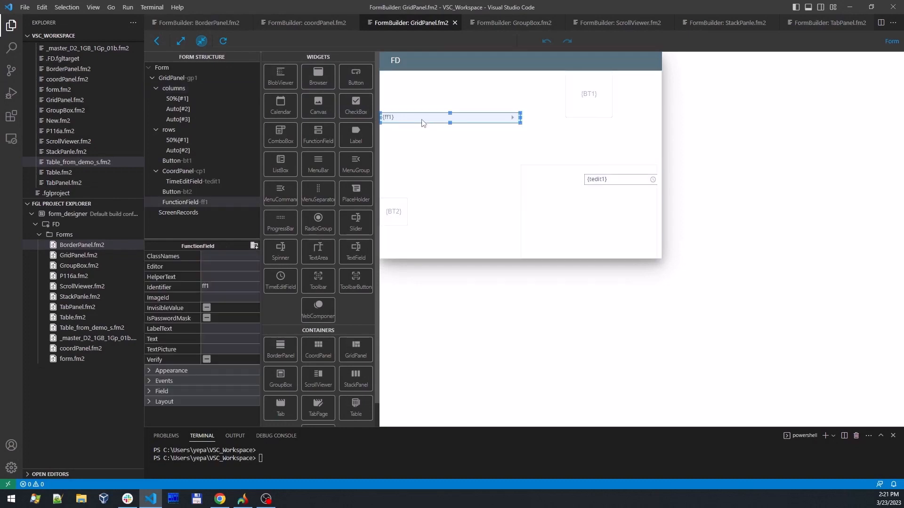
left_click(583, 111)
left_click(394, 212)
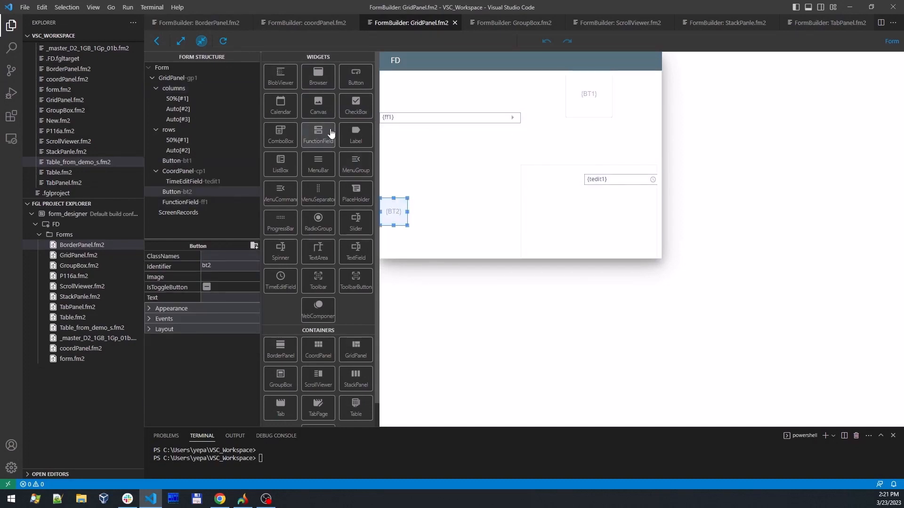
left_click_drag(351, 103, 586, 117)
- Move the TimeEditField tedit1 out of the nested CoordPanel into its grid cell, replacing the CoordPanel
left_click(568, 193)
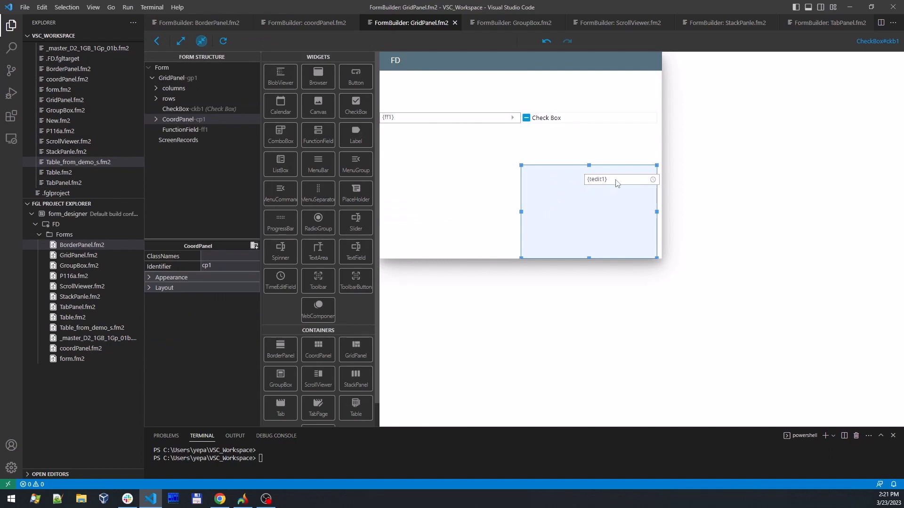
left_click_drag(611, 182, 557, 207)
left_click(561, 221)
- Add a fourth column to GridPanel gp1's column definitions
left_click(152, 77)
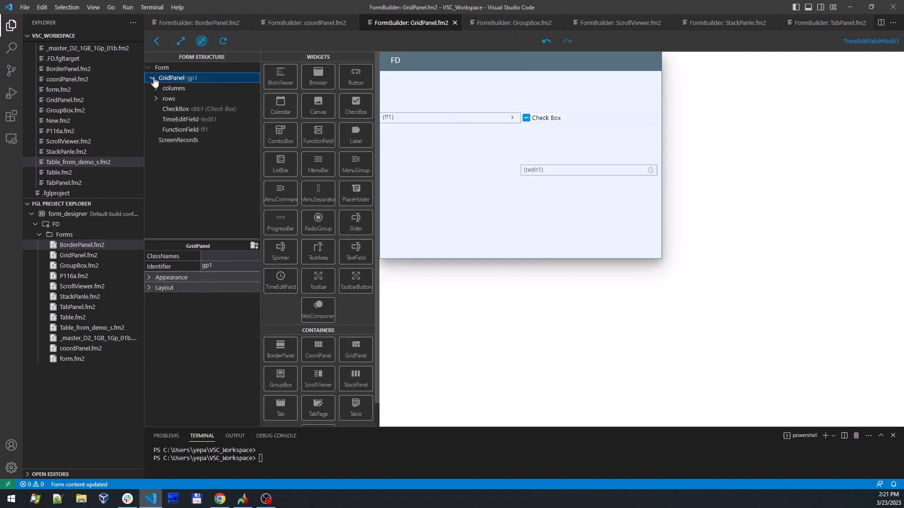
left_click(156, 99)
left_click(156, 88)
left_click(249, 88)
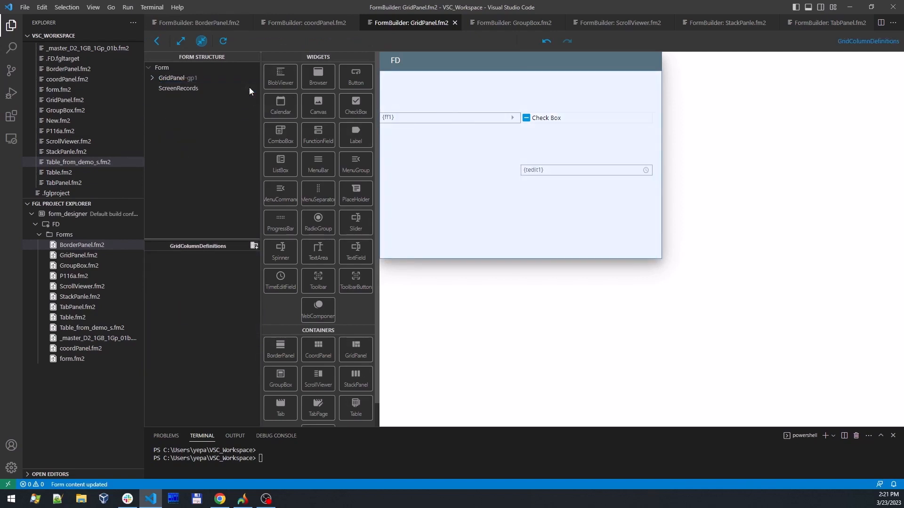
- Add a third row to GridPanel gp1 and place a Label in the first row of the fourth column
left_click(152, 78)
left_click(156, 99)
left_click(156, 88)
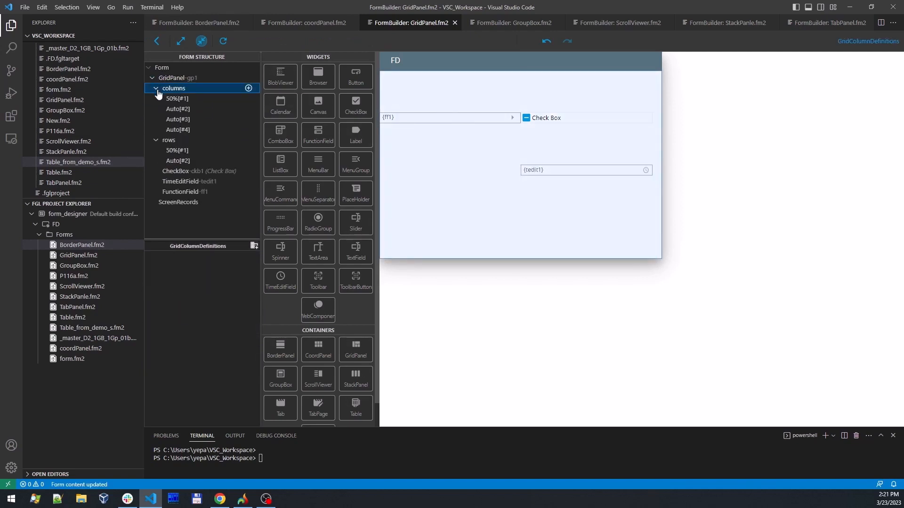
left_click(248, 140)
left_click_drag(355, 126, 651, 123)
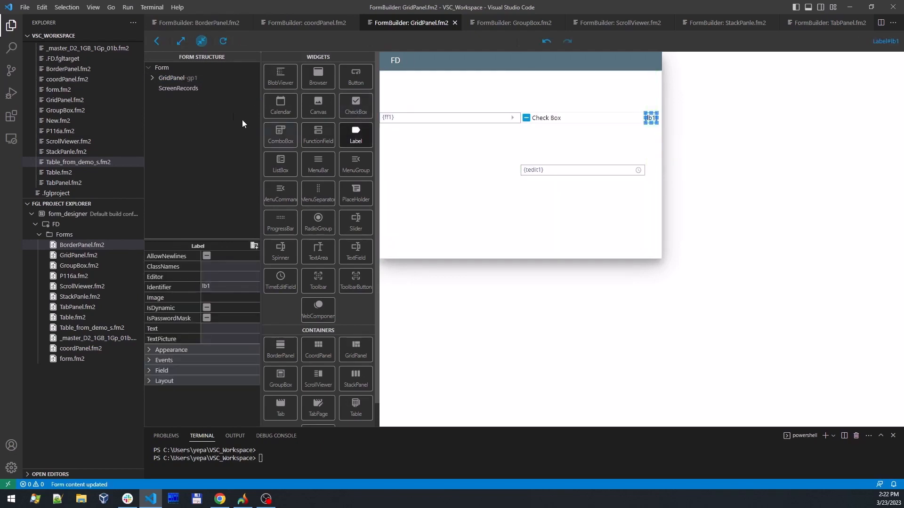
- Place a RadioGroup in the first column of GridPanel gp1's third row and show its entry in the form structure
left_click(152, 78)
left_click_drag(323, 227, 441, 171)
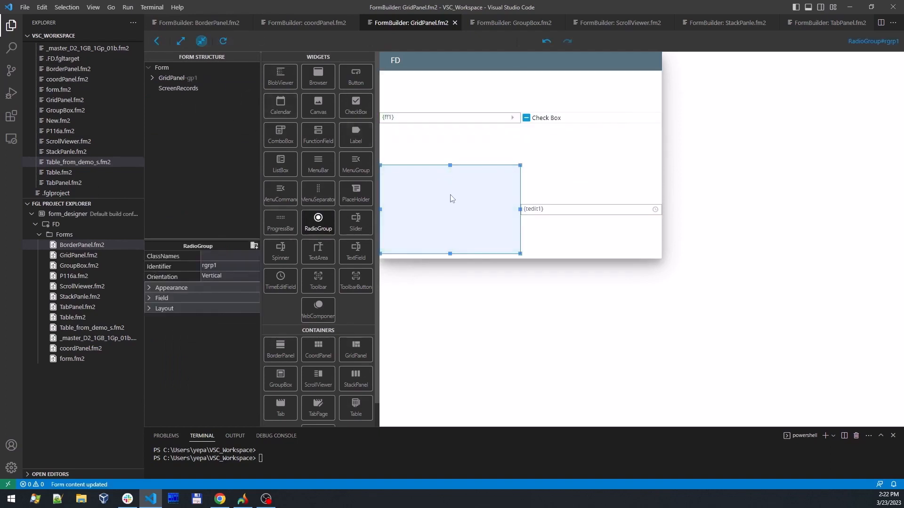
right_click(439, 203)
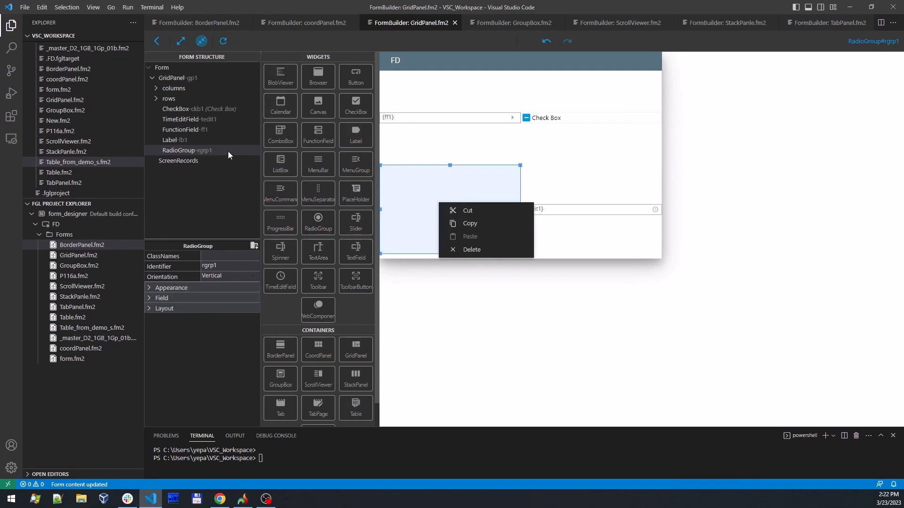
key("Escape")
left_click(248, 150)
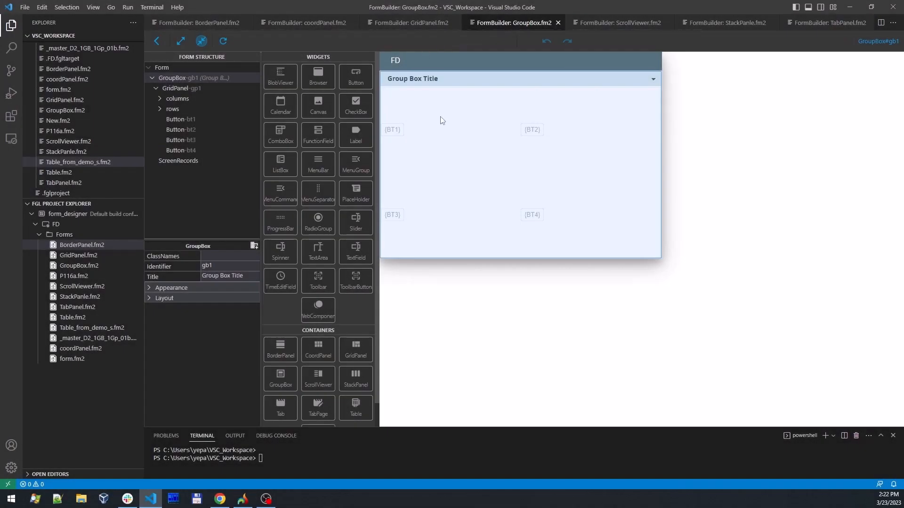
- In GroupBox.fm2, move button BT1 into BT2's grid cell, replacing BT2, and move button BT4 into the vacated first cell
left_click(173, 88)
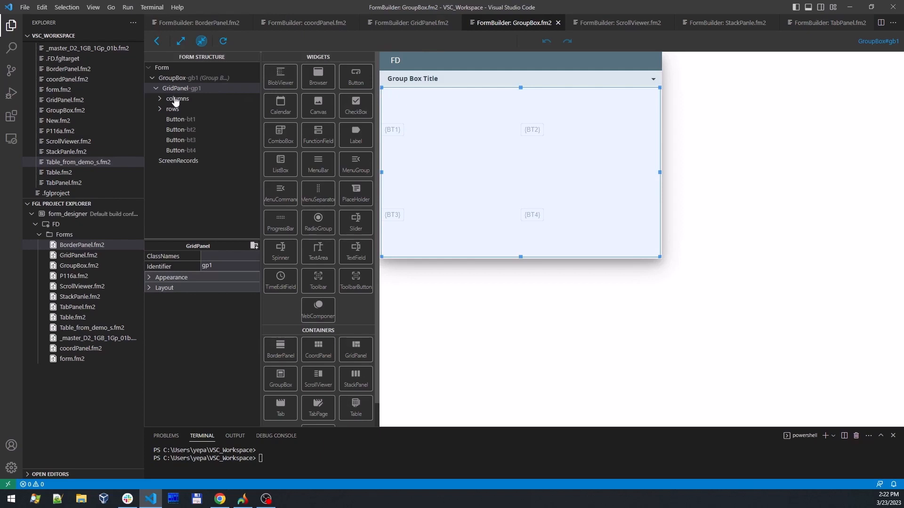
left_click(180, 119)
left_click_drag(393, 130, 521, 135)
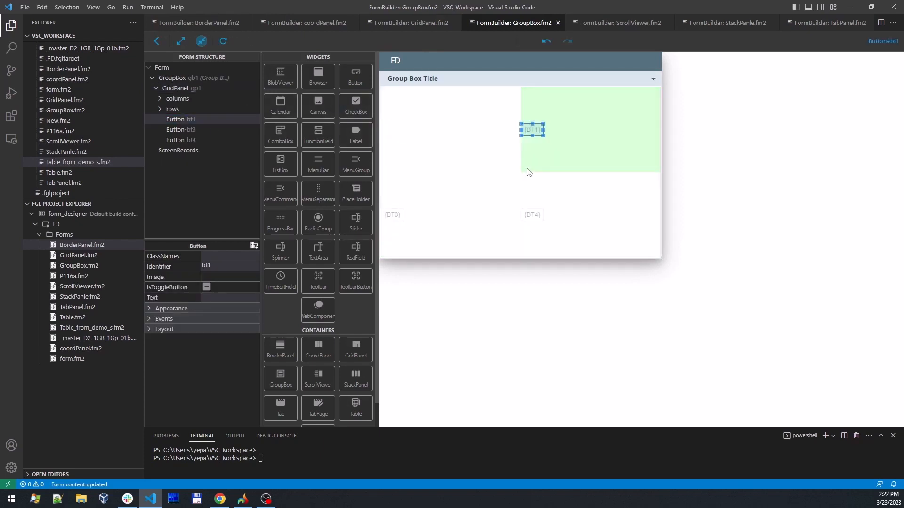
left_click_drag(532, 215, 425, 136)
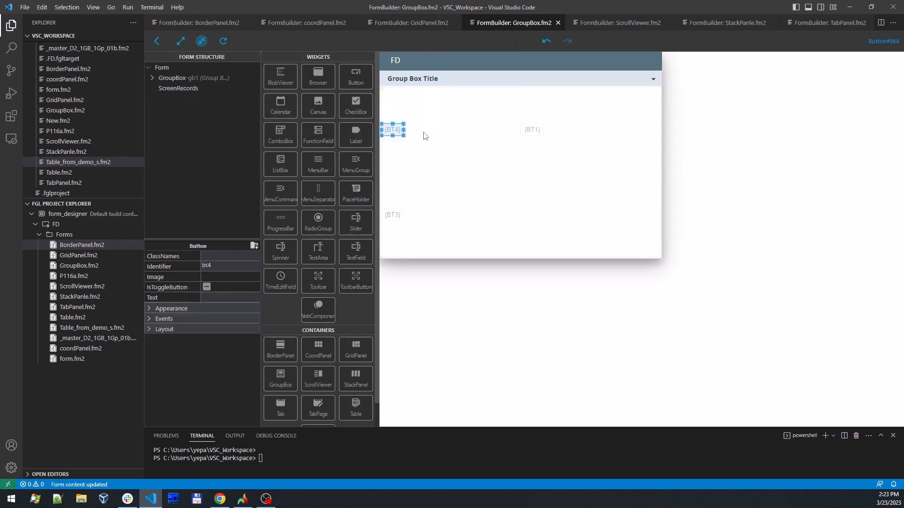
- Delete GridPanel gp1 from the GroupBox, place a ComboBox there instead, and toggle the GroupBox's collapse control
left_click(152, 79)
left_click(170, 89)
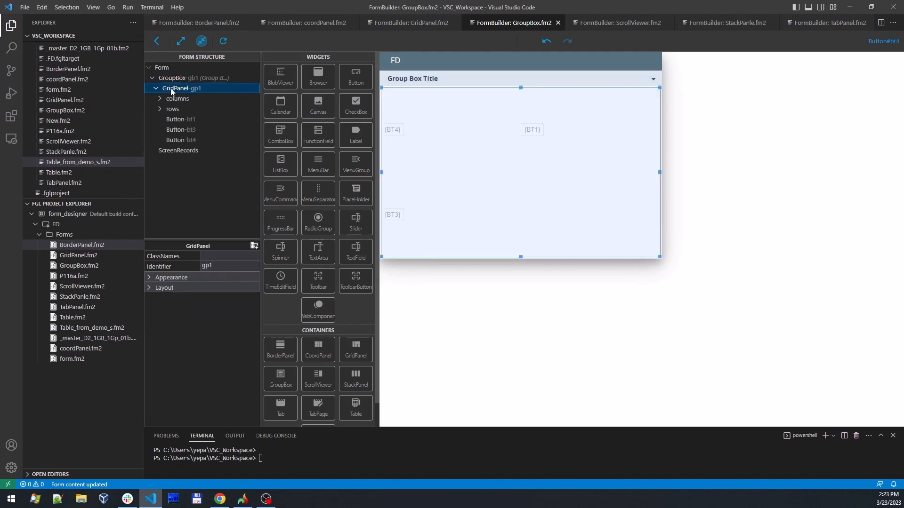
key("Delete")
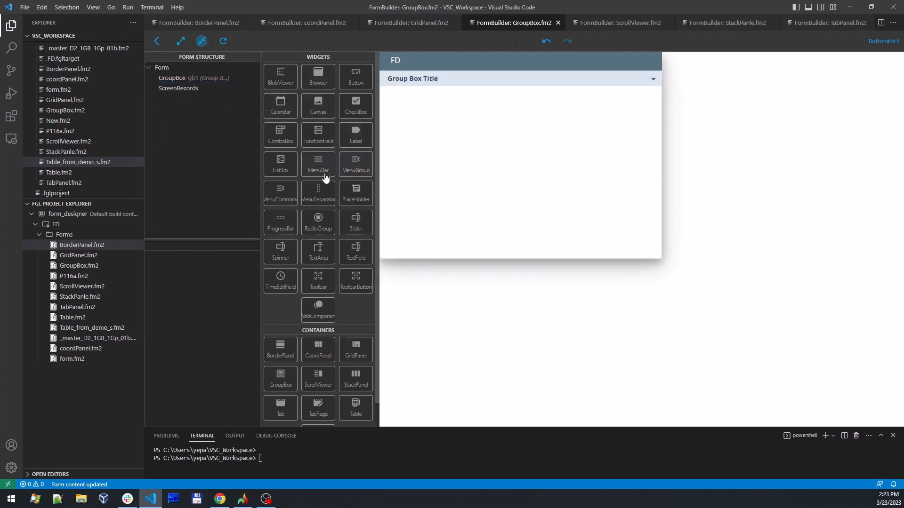
left_click_drag(292, 133, 487, 152)
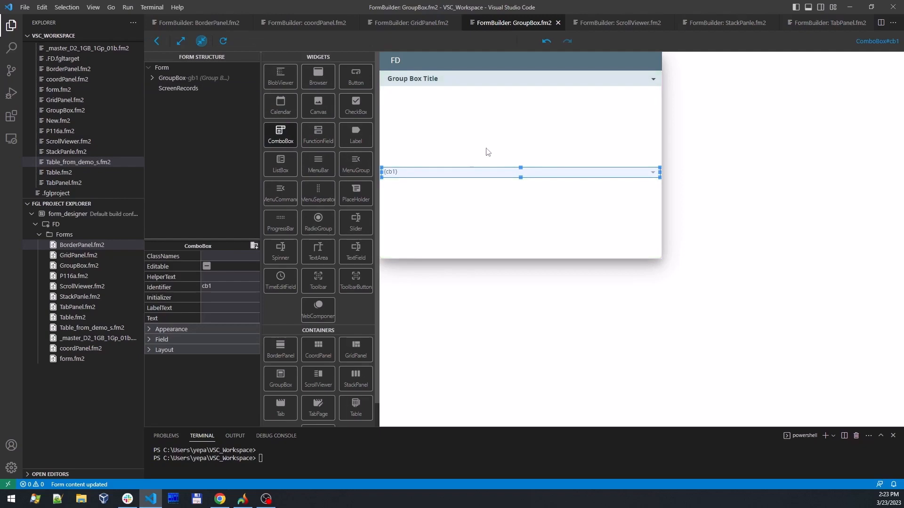
left_click(654, 81)
left_click(653, 80)
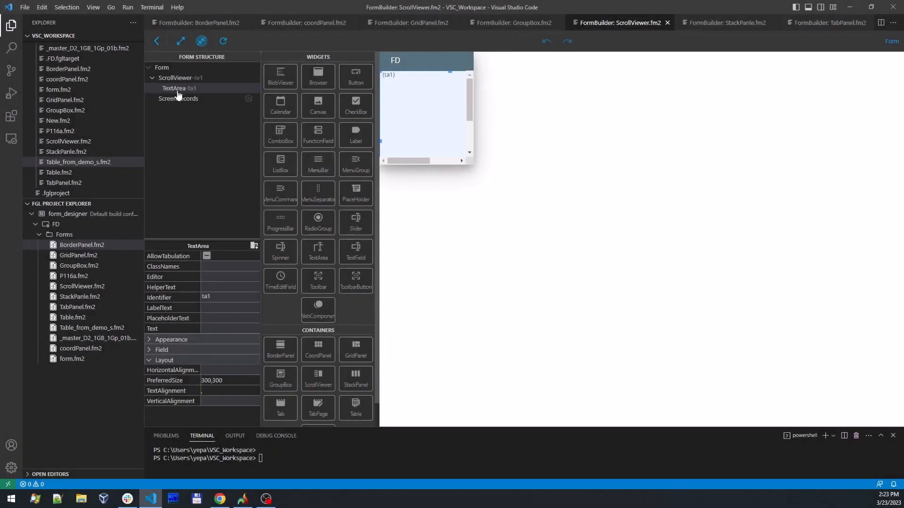
- In ScrollViewer.fm2, compare the layout properties of ScrollViewer sv1 with those of its TextArea ta1
double_click(180, 79)
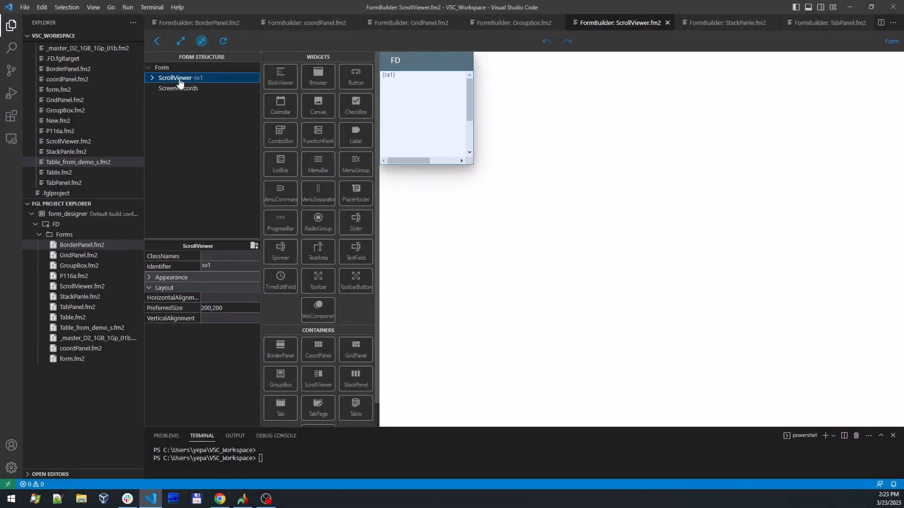
double_click(181, 81)
left_click(174, 90)
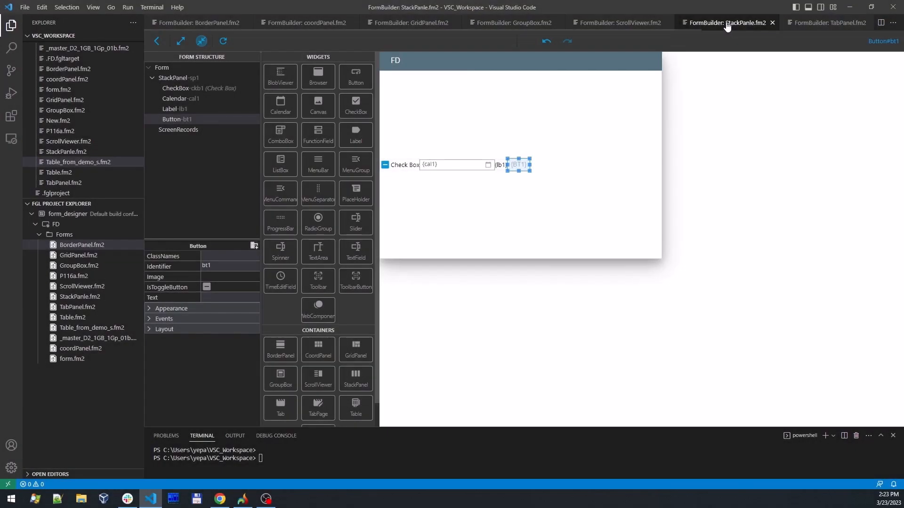
- In StackPanle.fm2, check the stacked widgets and place another Label after button BT1 in StackPanel sp1
left_click(471, 166)
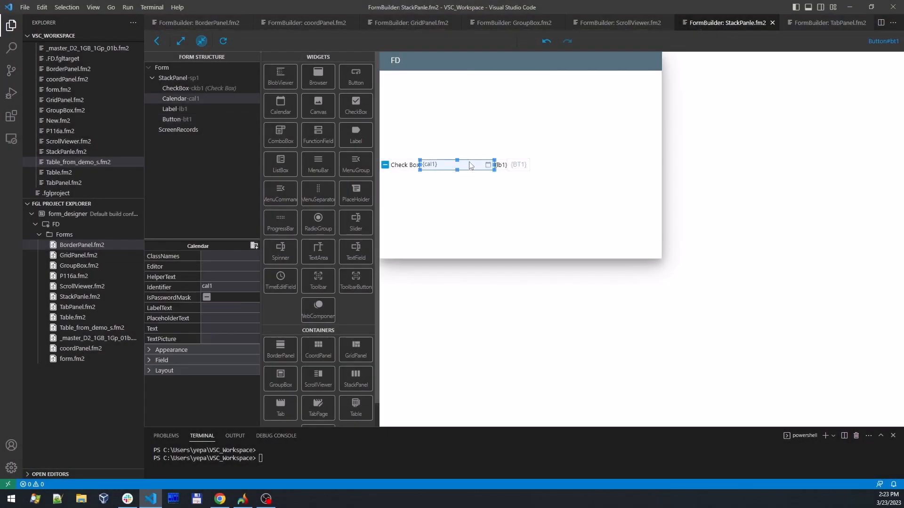
left_click(522, 165)
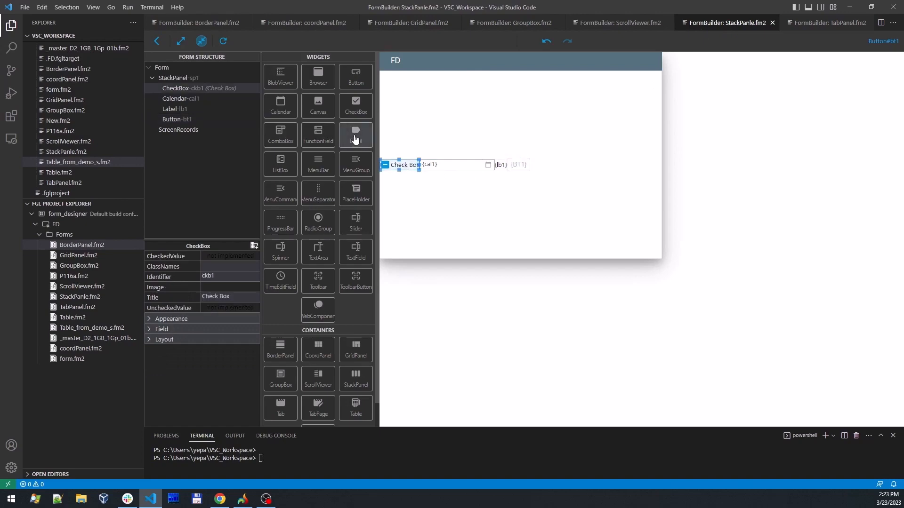
left_click_drag(356, 134, 567, 167)
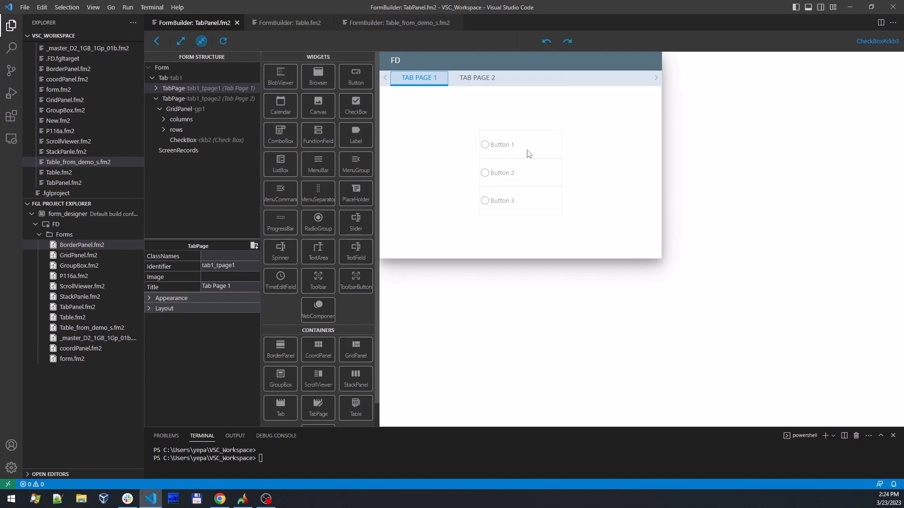
- In TabPanel.fm2, select the RadioGroup on Tab Page 1 and expand its entry in the form structure
left_click(505, 154)
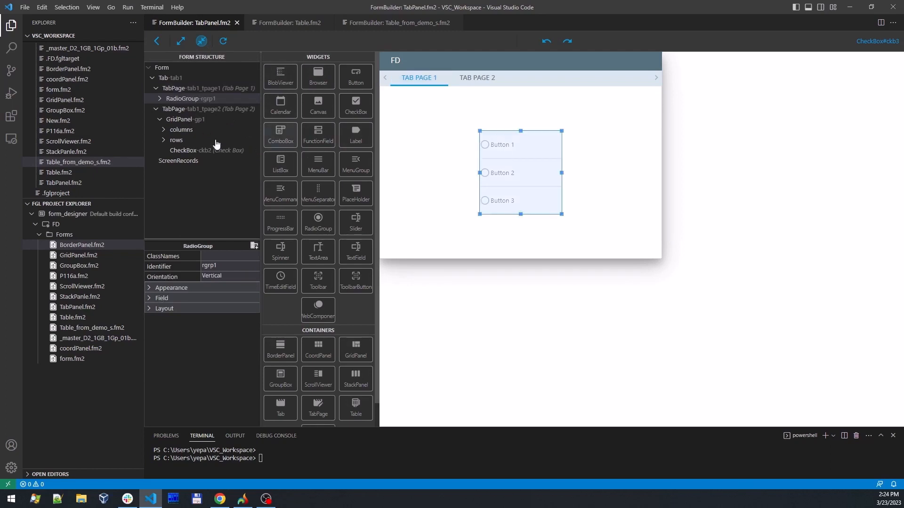
left_click(160, 99)
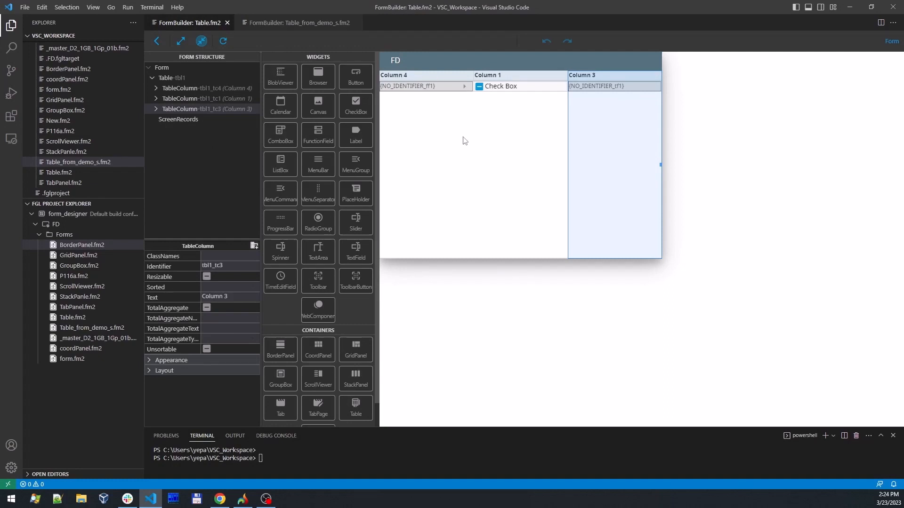
- In Table.fm2, select the table columns in turn and move Column 4 between Column 1 and Column 3
left_click(464, 141)
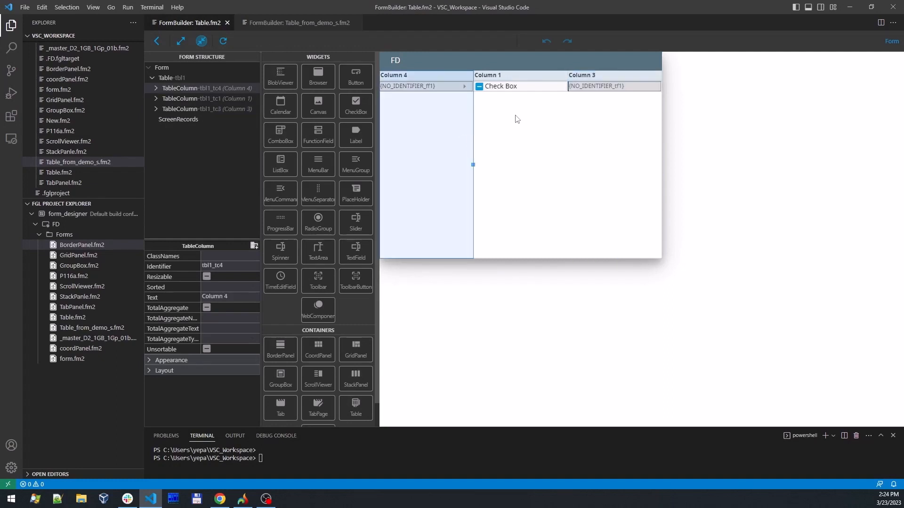
left_click(517, 118)
left_click(604, 117)
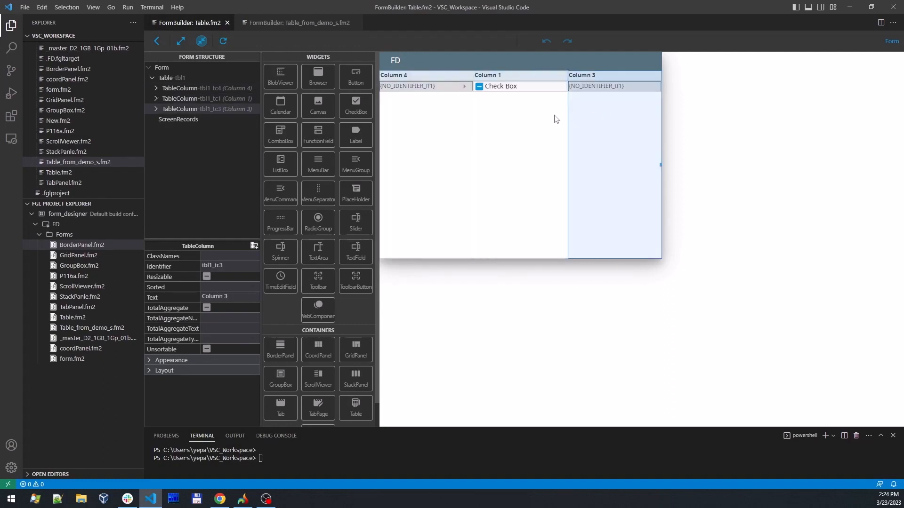
left_click(417, 112)
left_click_drag(419, 127, 566, 129)
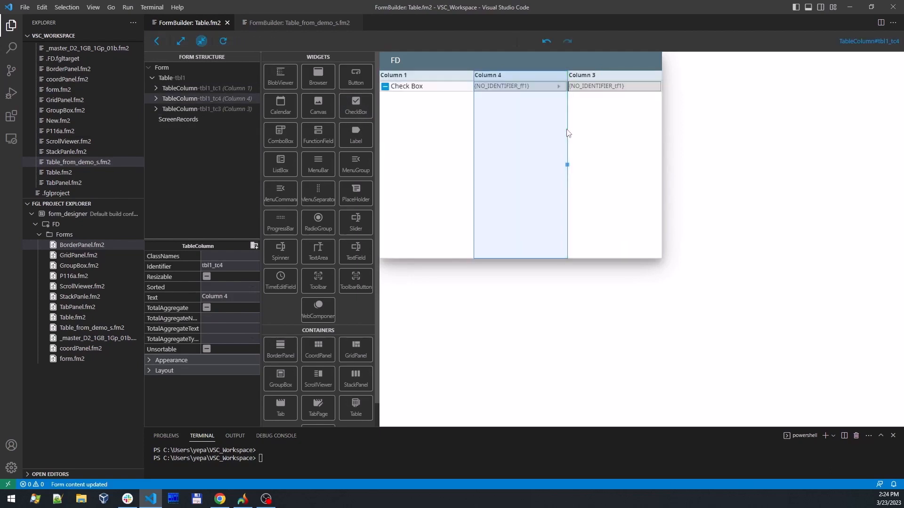
- Delete Column 4 from the table and insert a CheckBox as a new column between Column 1 and Column 3
left_click_drag(422, 135, 492, 131)
left_click_drag(356, 105, 411, 115)
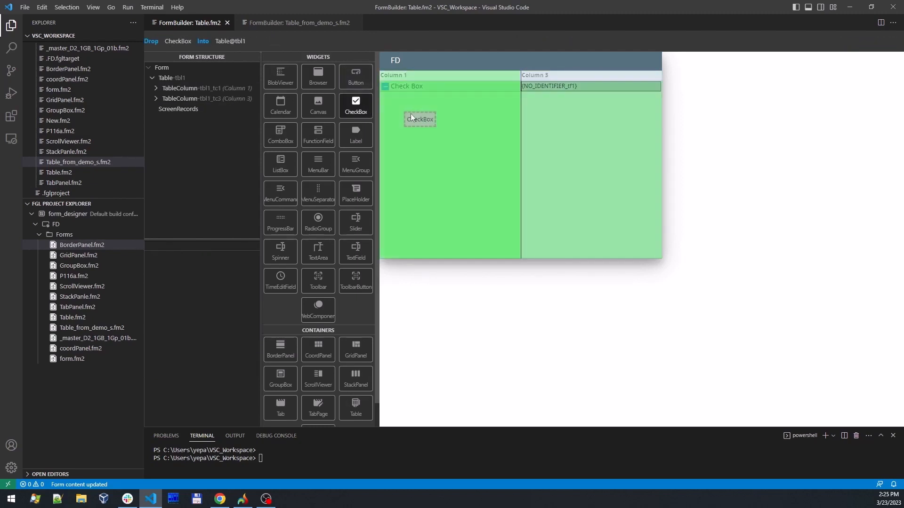
left_click_drag(504, 126, 518, 123)
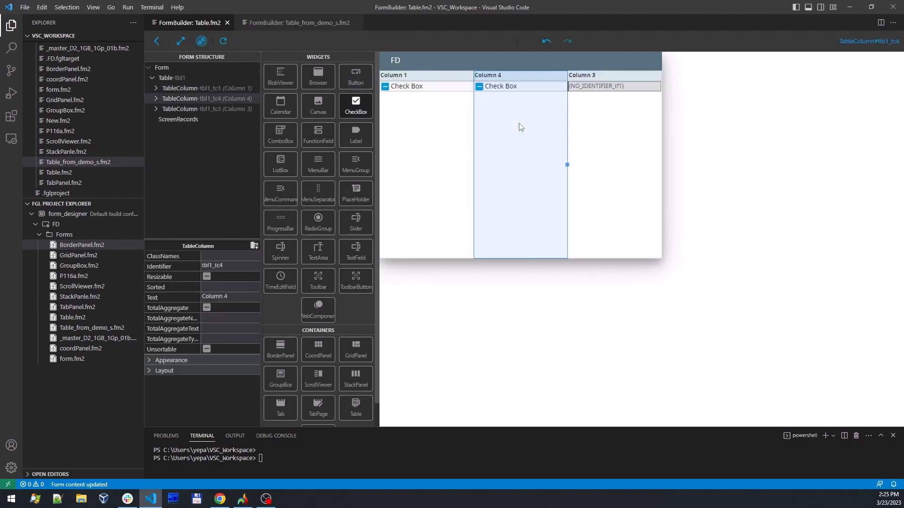
- Close Table.fm2 and examine the properties of the five table columns in Table_from_demo_s.fm2
key("ctrl+w")
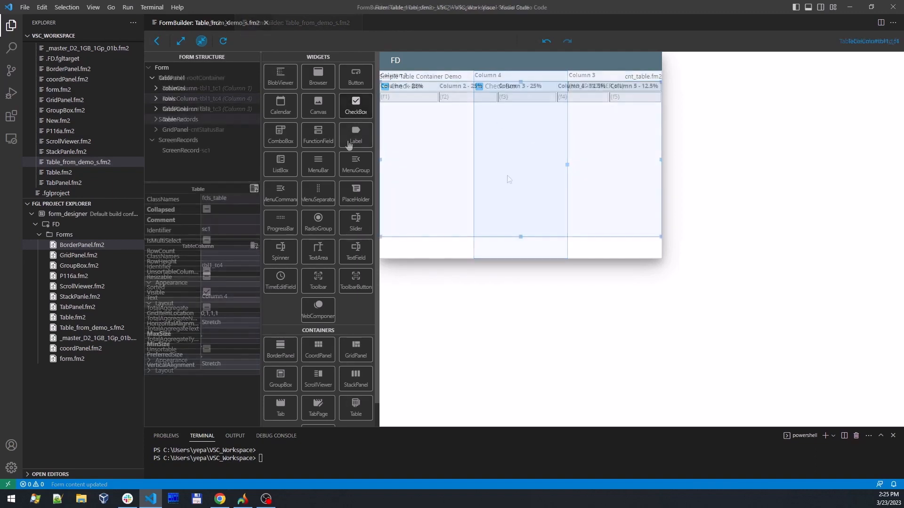
left_click(416, 146)
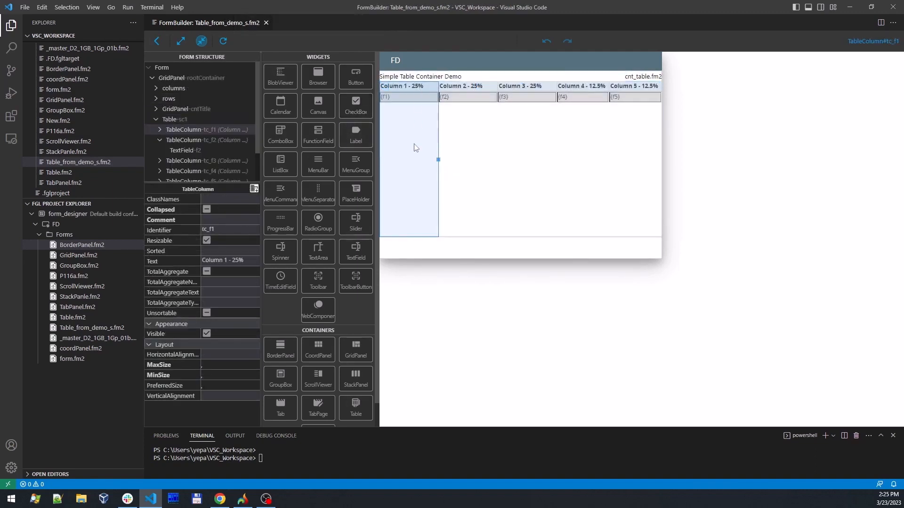
left_click(469, 153)
left_click(518, 149)
left_click(573, 150)
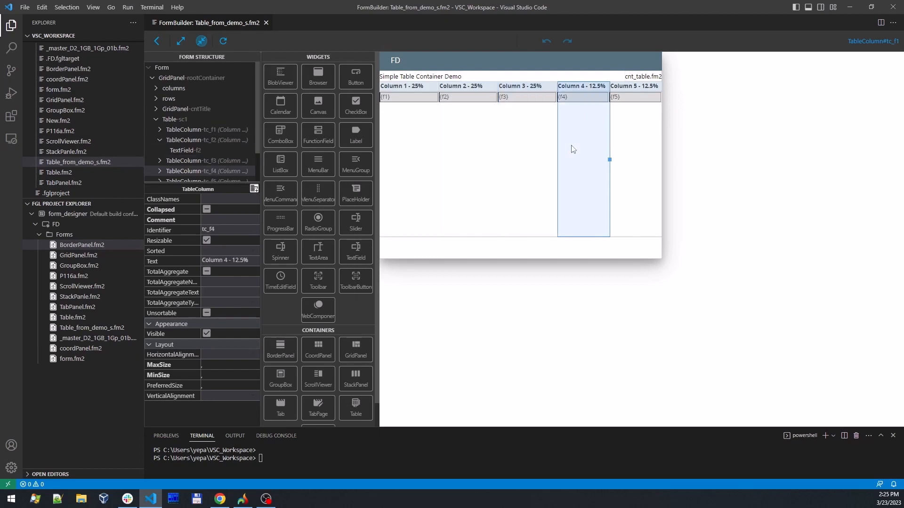
left_click(630, 151)
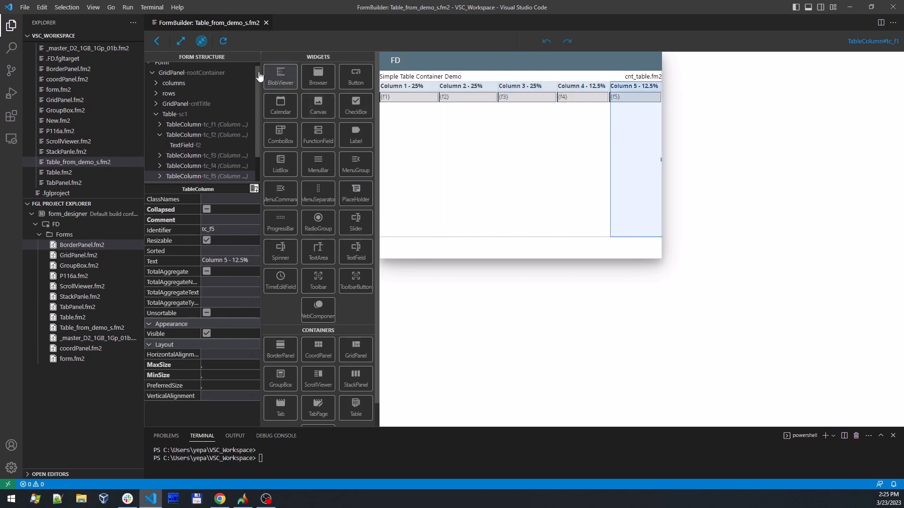
- Compare the table form in full-size and Dialog Form display, ending in full size, and resize the restored window to check the column scaling
left_click(180, 42)
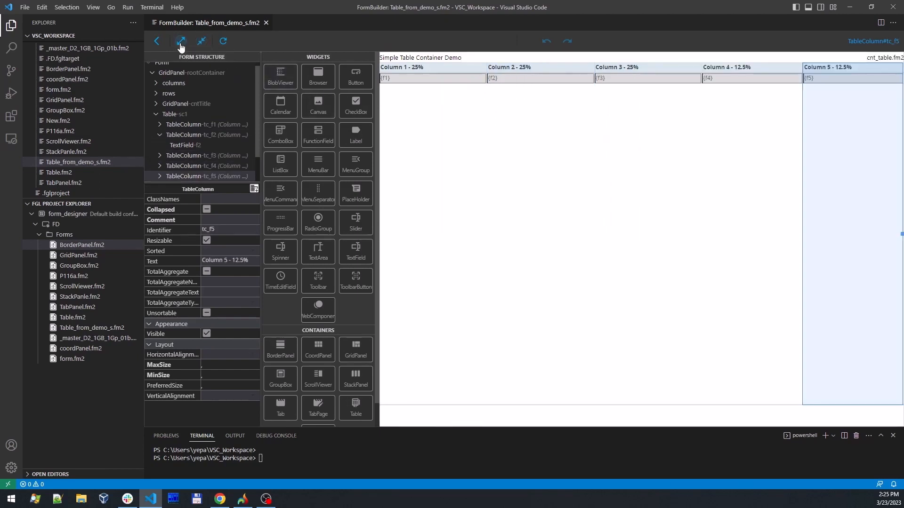
left_click(203, 44)
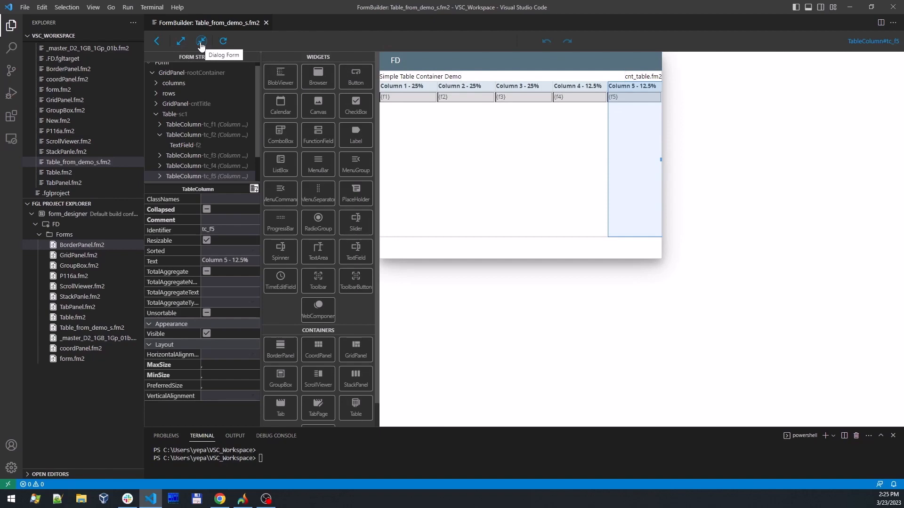
left_click(181, 41)
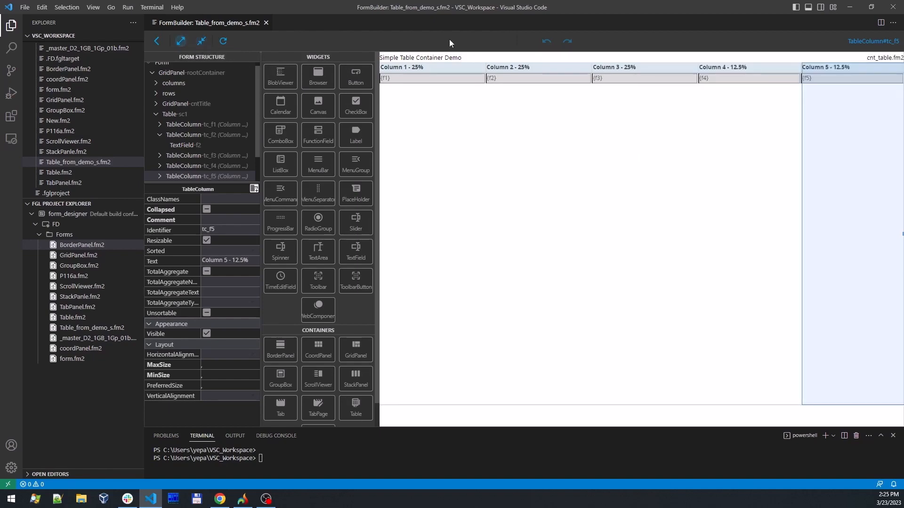
double_click(490, 7)
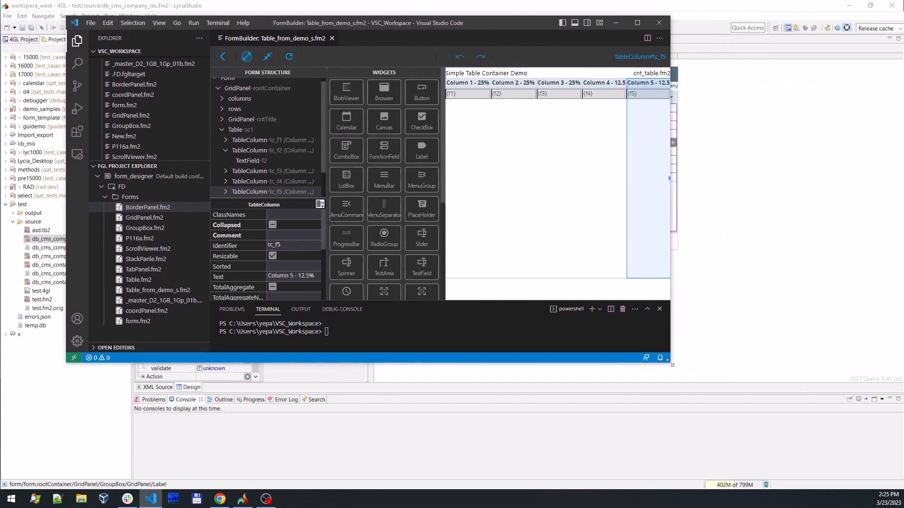
left_click_drag(668, 361, 710, 356)
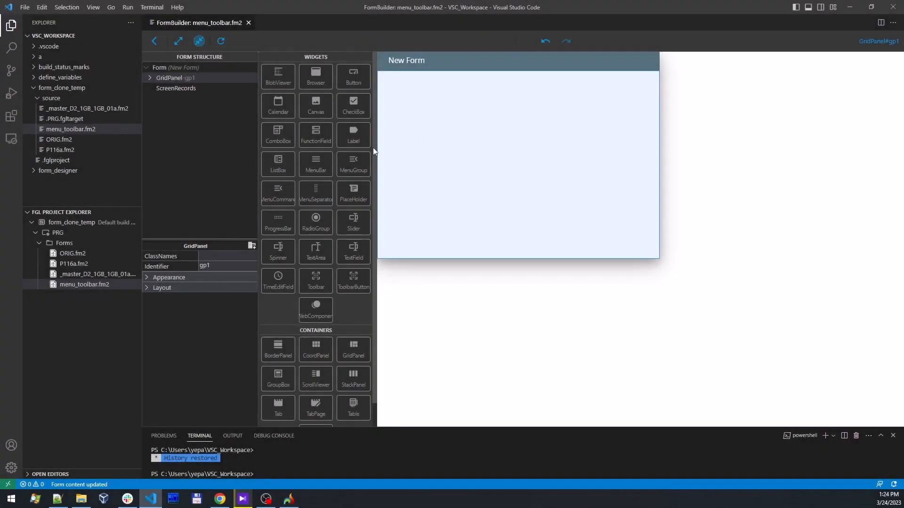
- In menu_toolbar.fm2, place a MenuBar, open it, and add two MenuGroups with a further MenuGroup nested inside the second
left_click_drag(317, 163, 388, 150)
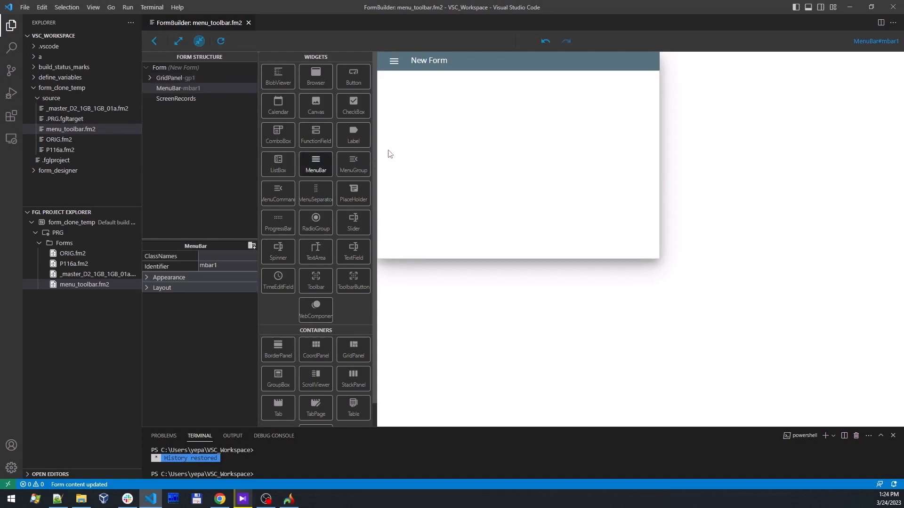
left_click(392, 61)
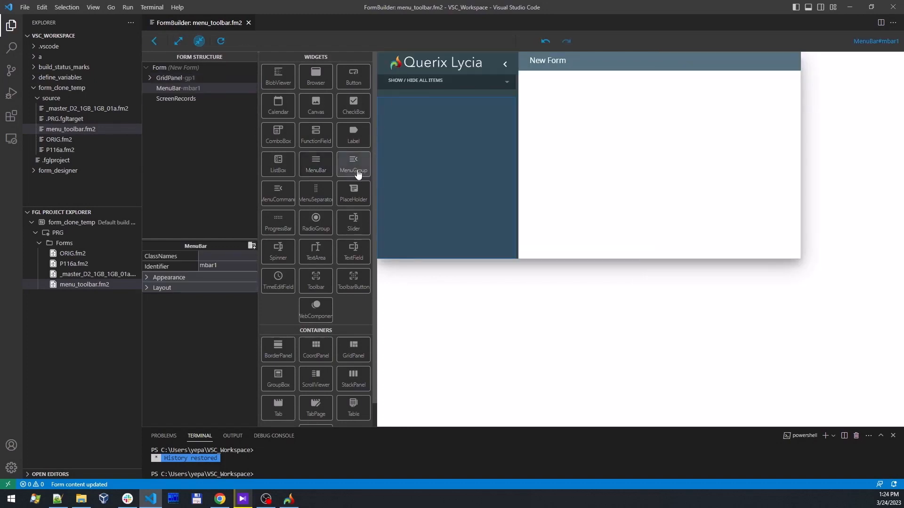
left_click_drag(353, 163, 419, 109)
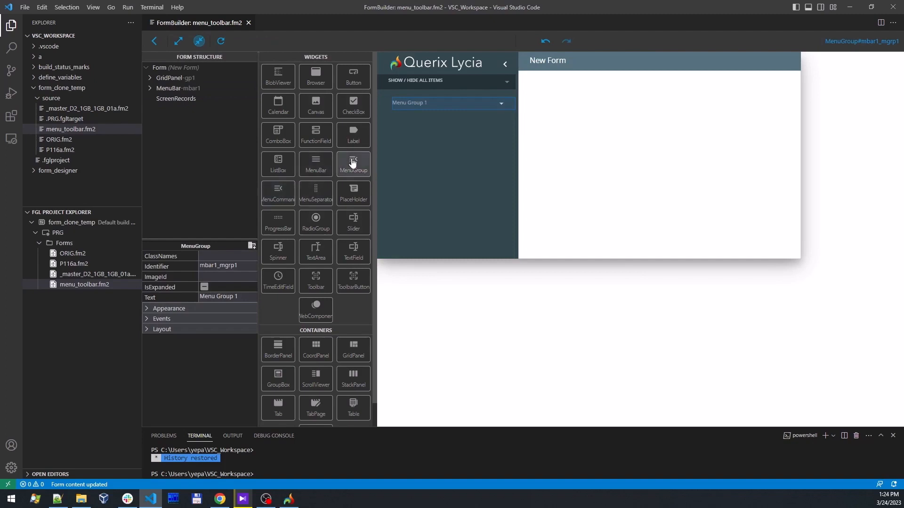
left_click_drag(353, 163, 417, 126)
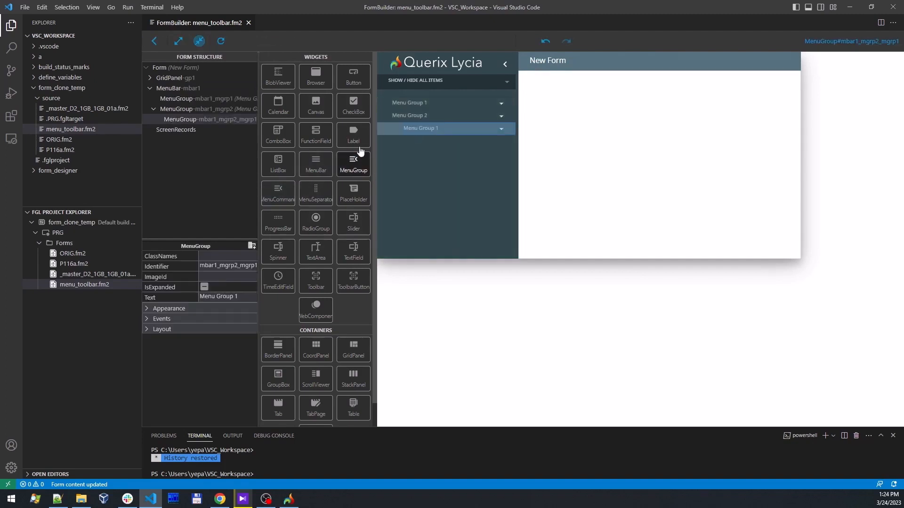
- Add MenuCommands to Menu Group 1 and Menu Group 2, plus two directly on the MenuBar
left_click_drag(278, 193, 429, 130)
left_click_drag(294, 187, 417, 117)
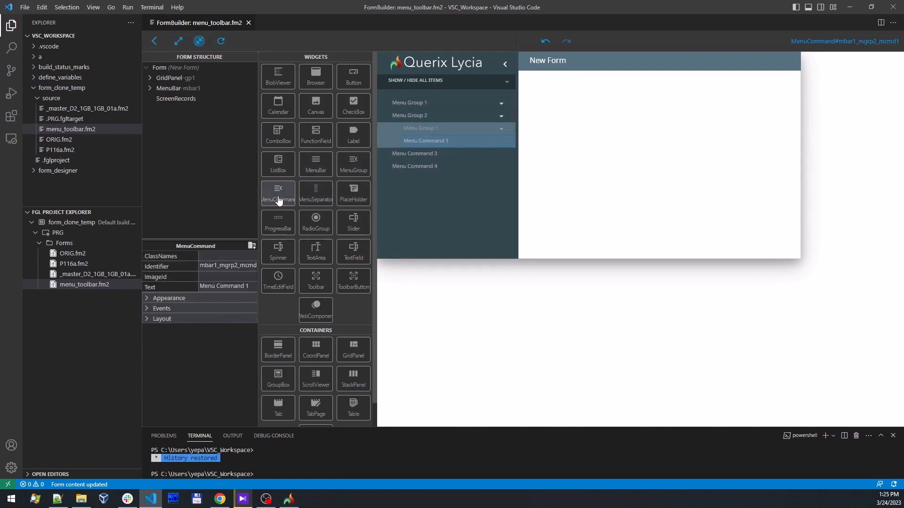
left_click_drag(279, 200, 419, 103)
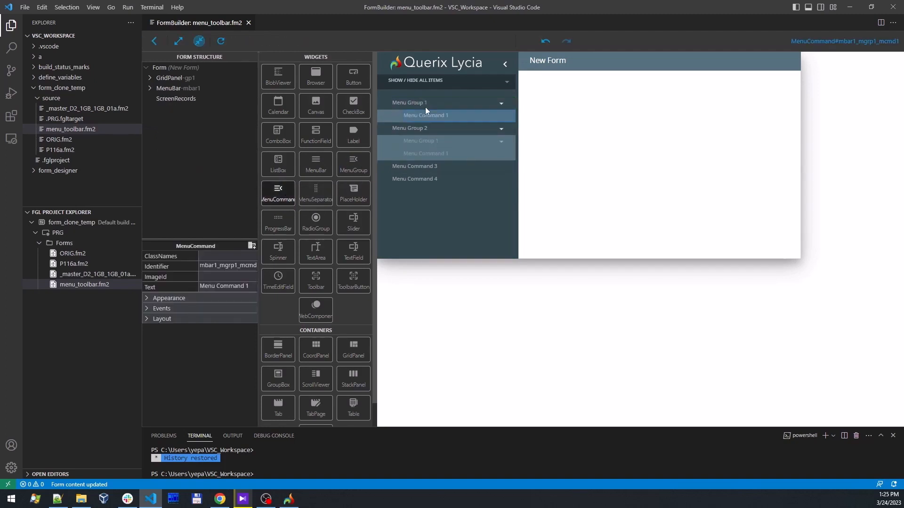
- In the form structure, move the nested MenuGroup out of Menu Group 2 to the MenuBar level and put Menu Command 4 inside it
left_click(150, 89)
left_click(158, 108)
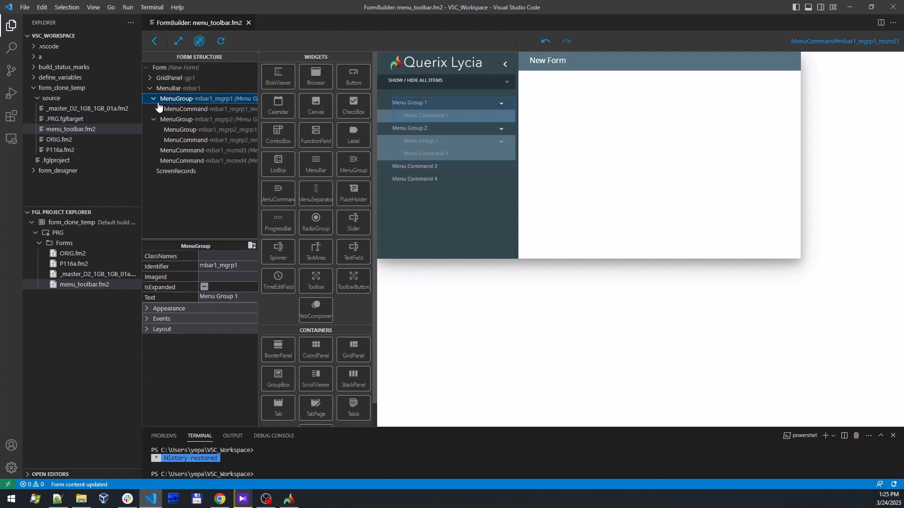
mouse_move(190, 133)
left_mouse_down()
mouse_move(189, 160)
mouse_move(190, 151)
left_mouse_up()
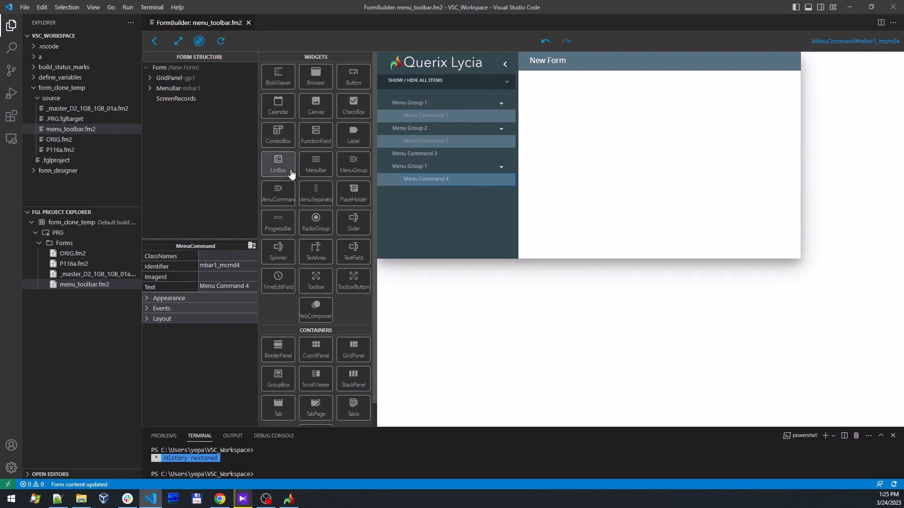
- Place a Toolbar on the form and add three ToolbarButtons to it
left_click_drag(313, 280, 666, 137)
left_click_drag(359, 282, 730, 69)
left_click_drag(348, 281, 676, 73)
left_click_drag(356, 285, 715, 58)
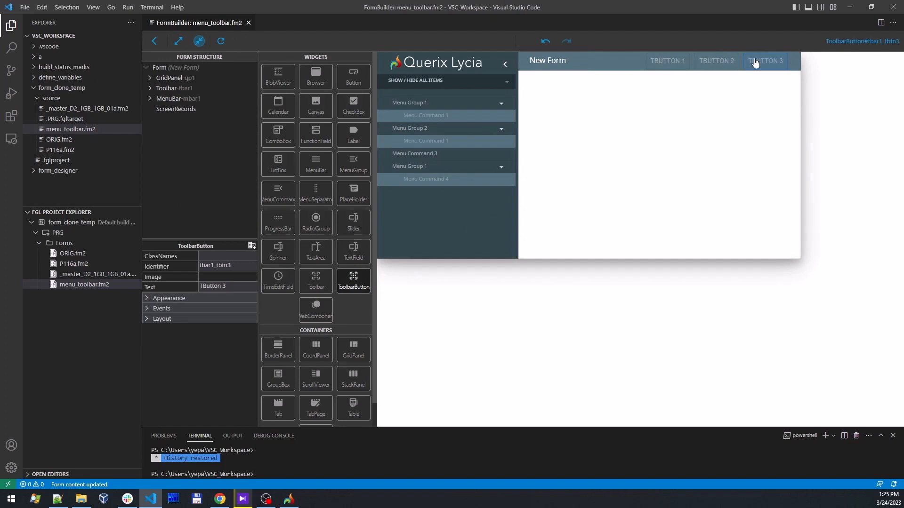
- Change the text of the first toolbar button to mYbUTTON
left_click(671, 61)
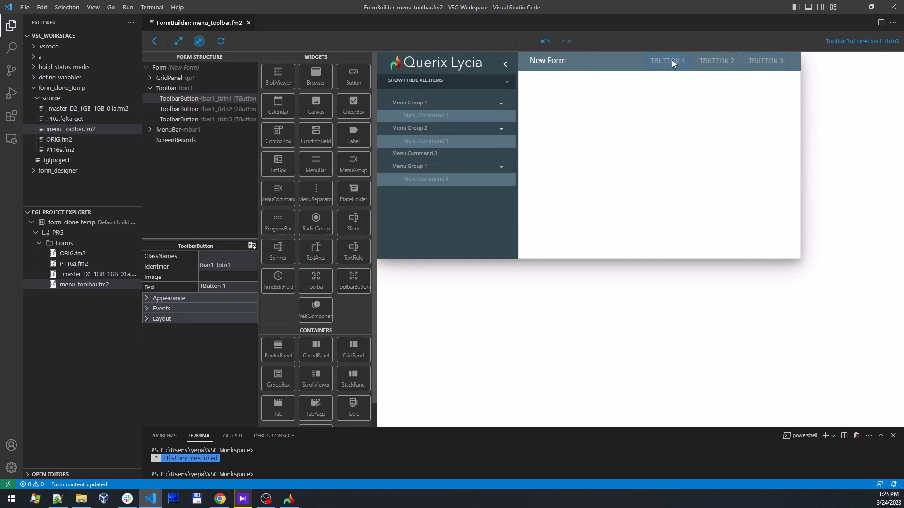
left_click(228, 286)
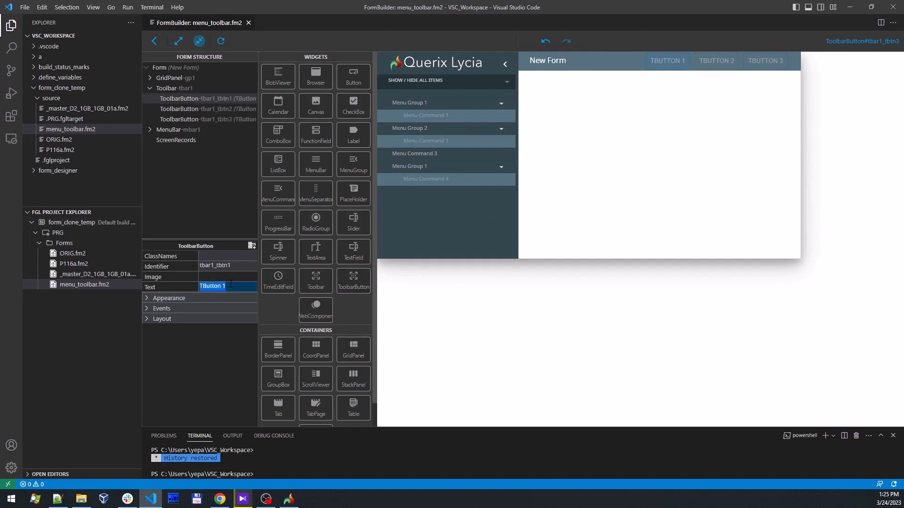
type("mYbUTTON")
key("Return")
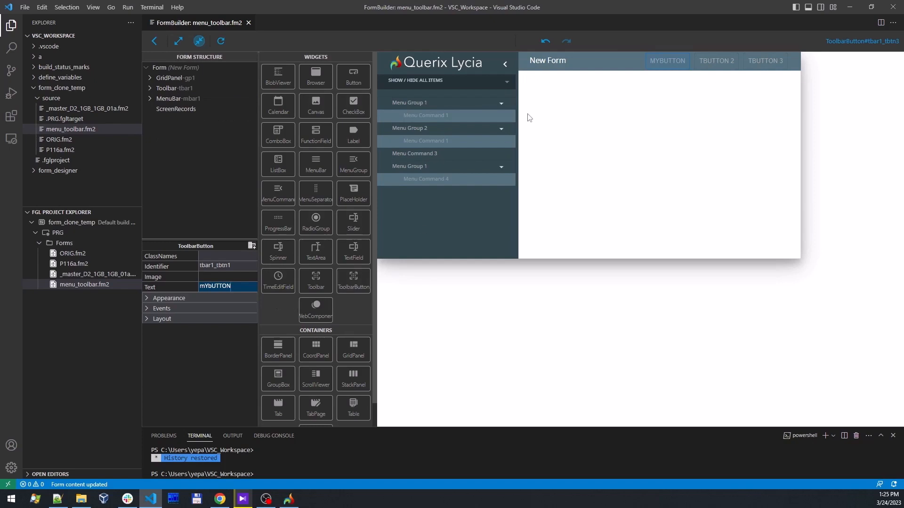
- In the form structure, move the mYbUTTON toolbar button to the end of the toolbar and remove TButton 3
left_click(153, 89)
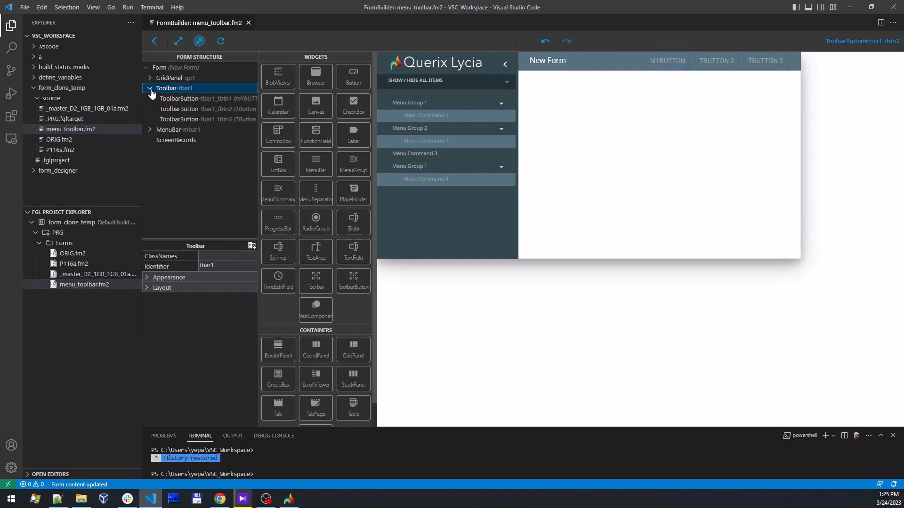
left_click(193, 99)
left_click_drag(197, 108, 199, 129)
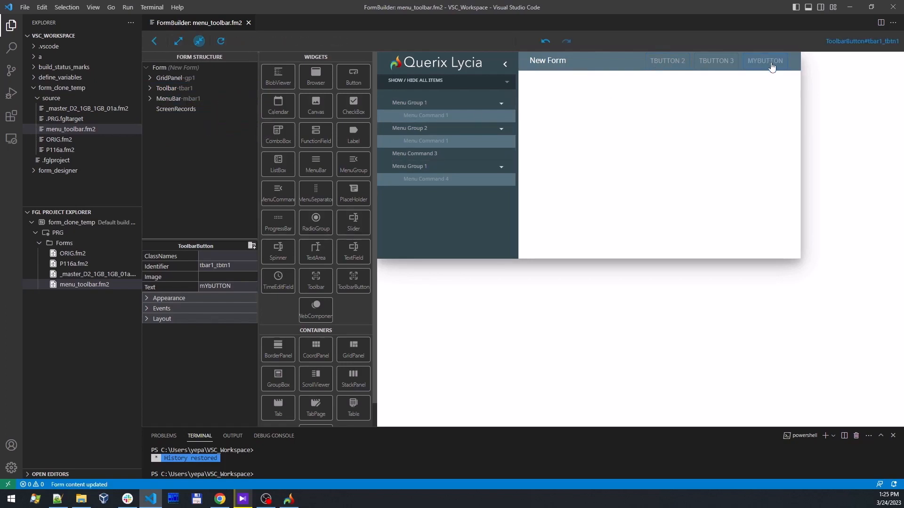
left_click(151, 89)
left_click_drag(189, 119, 194, 108)
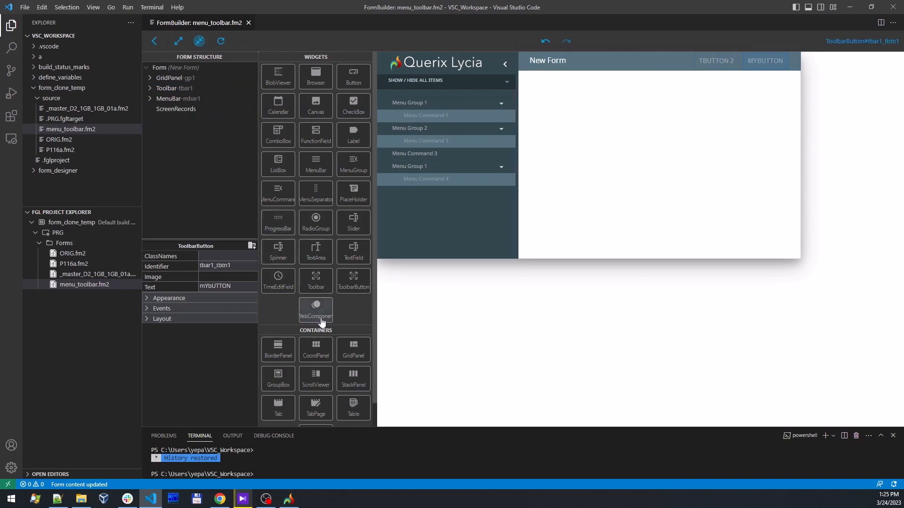
- Place a TextField in the form's grid panel and open the source code of menu_toolbar.fm2 alongside its FormBuilder view
left_click_drag(353, 252, 583, 180)
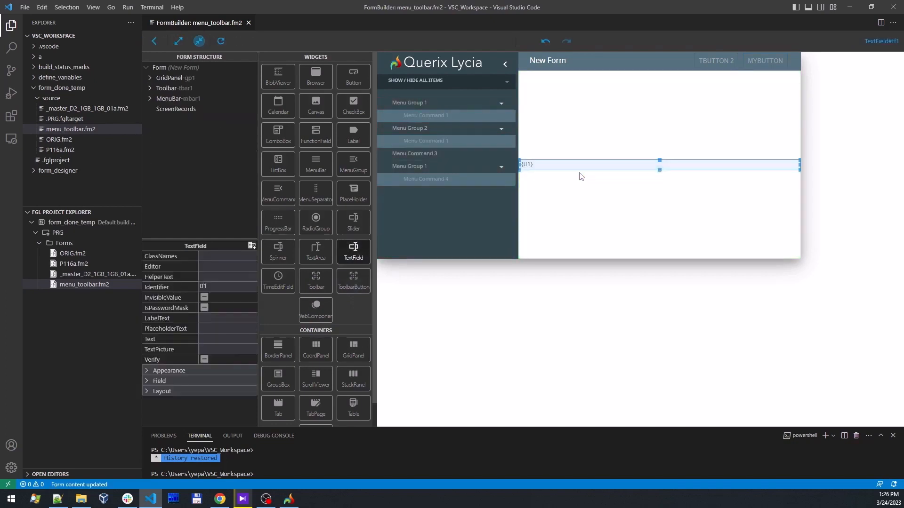
left_click(80, 286)
left_click(81, 275)
left_click(80, 285)
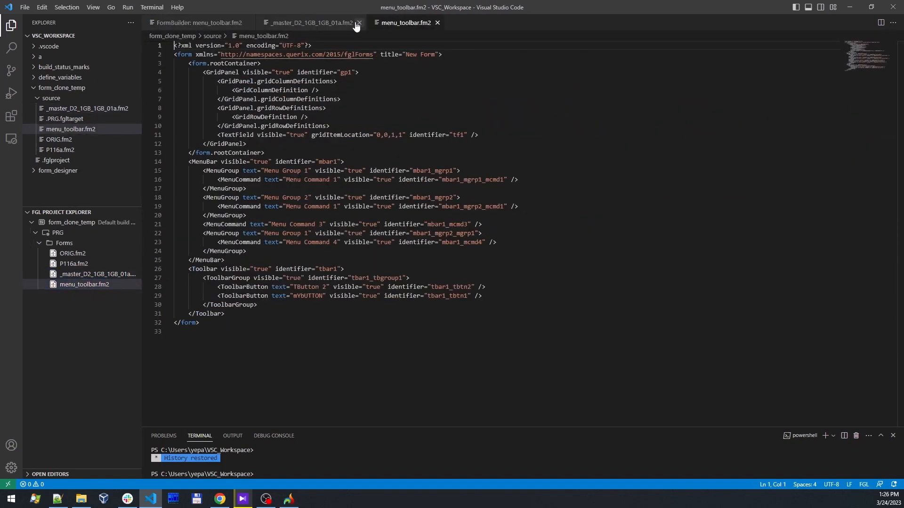
left_click(359, 23)
left_click(218, 24)
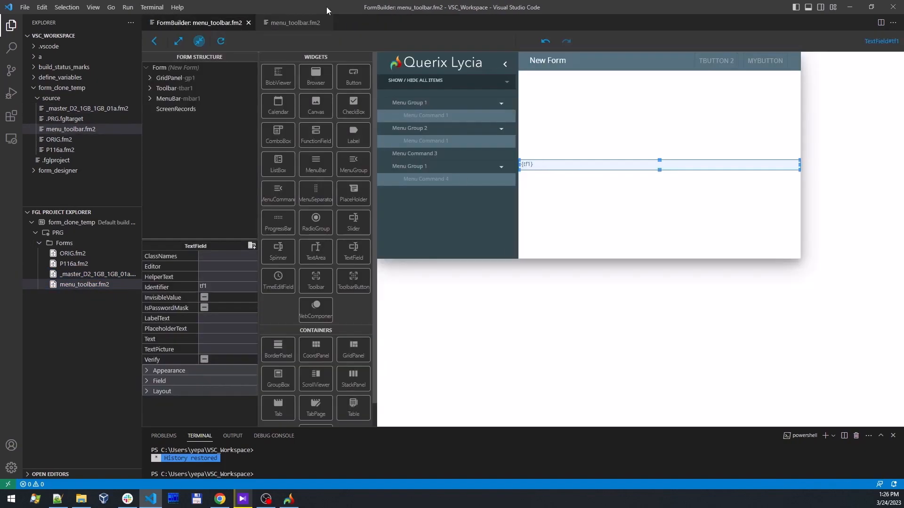
left_click(289, 23)
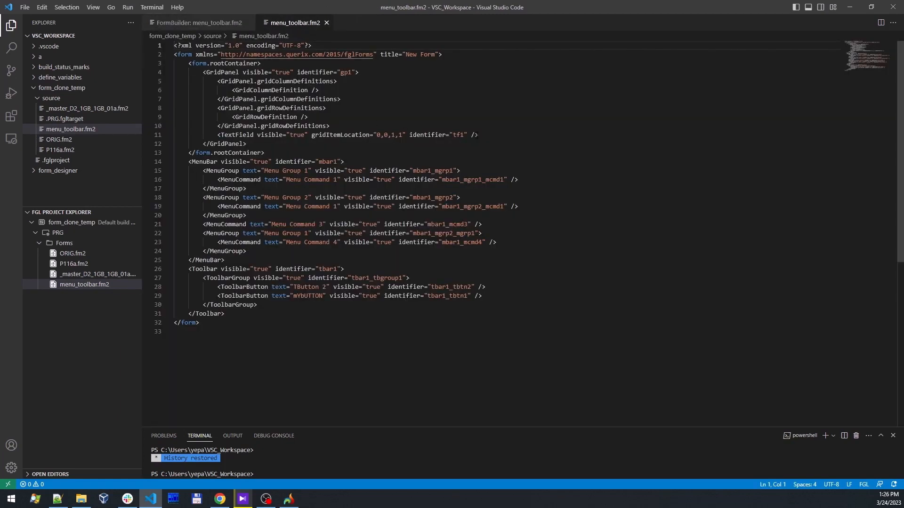
- Add the attribute text="TEXTTEXTTEXT" to the TextField tf1 in the source, save the file, and return to the FormBuilder view
left_click(477, 135)
type("text")
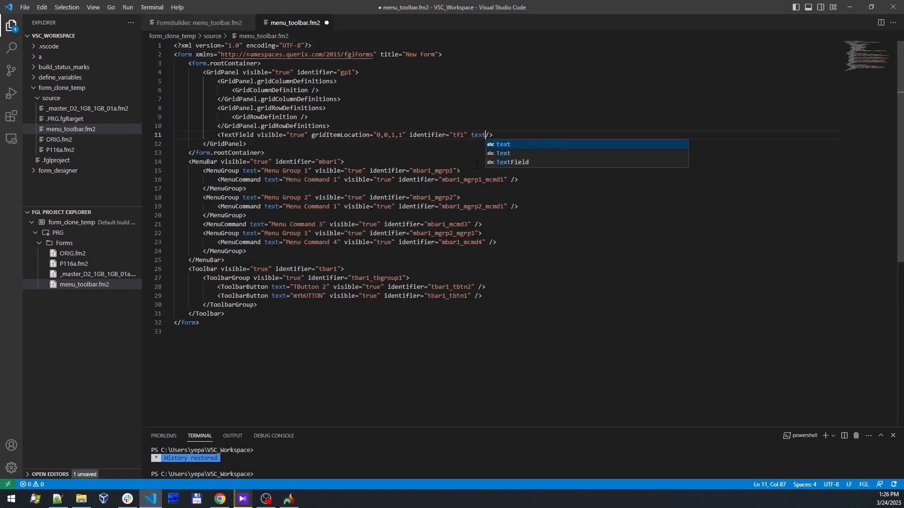
type("=")
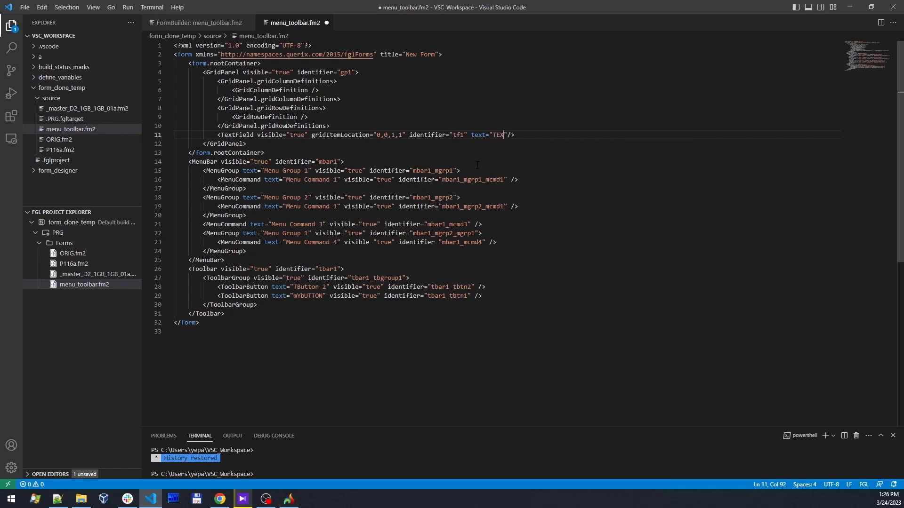
type("\"TEXTTEXTTEXT")
key("ctrl+s")
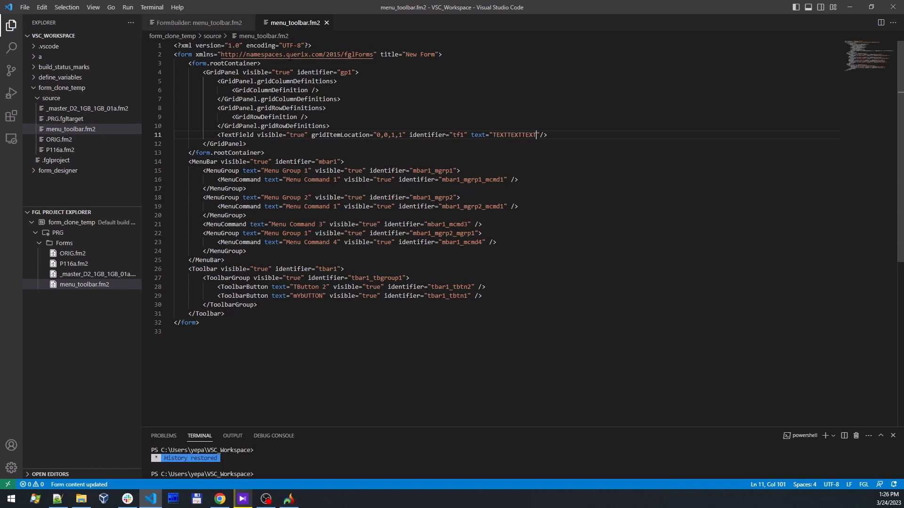
left_click(207, 23)
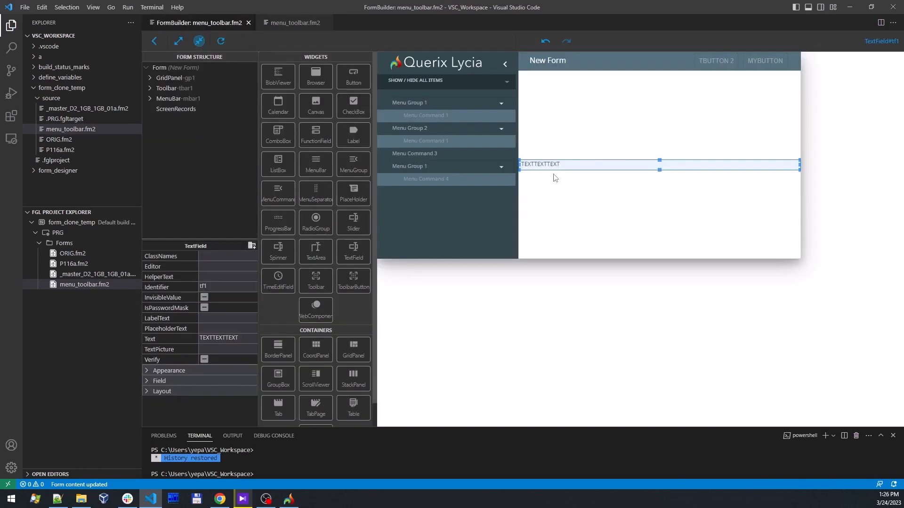